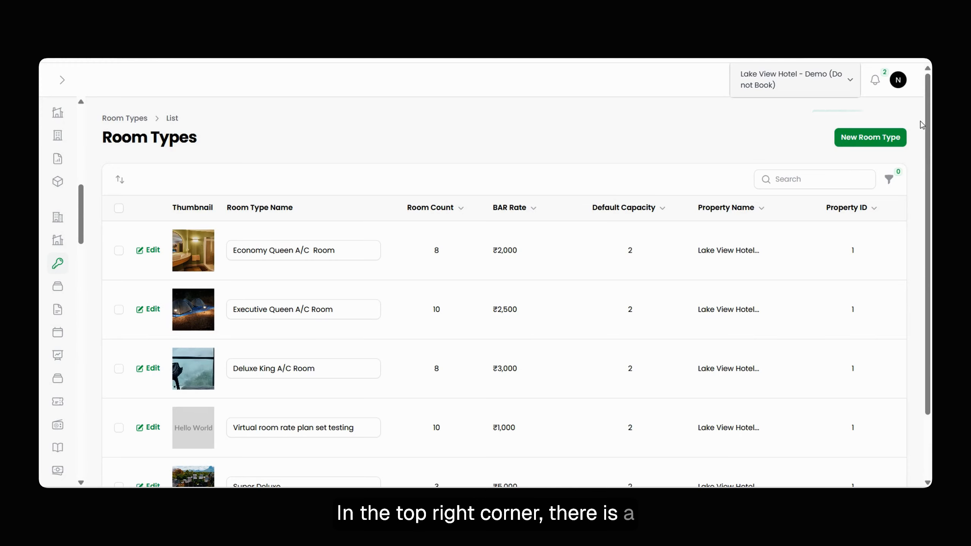
Open the form for creating a new room type.
{"action": "left_click", "coordinate": [874, 144]}
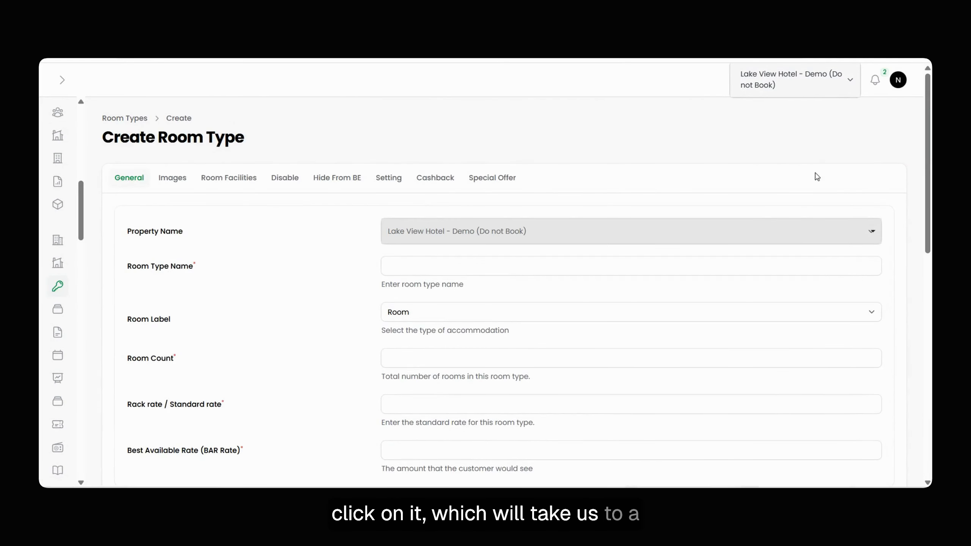
{"action": "scroll", "coordinate": [498, 327], "scroll_direction": "down", "scroll_amount": 10}
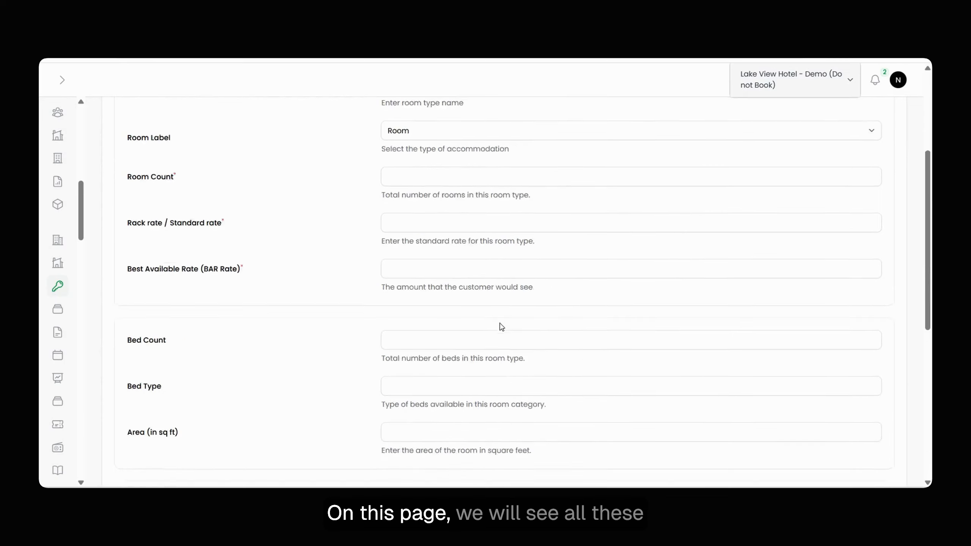
{"action": "scroll", "coordinate": [499, 324], "scroll_direction": "up", "scroll_amount": 10}
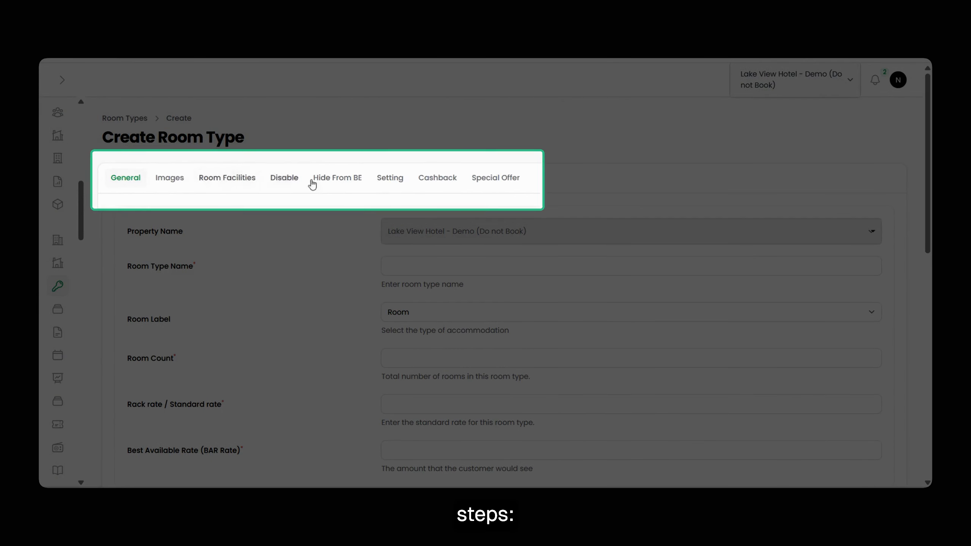
Look through the form's sections, from Images and Hide From BE to Special Offer, and return to the General details.
{"action": "left_click", "coordinate": [140, 183]}
{"action": "left_click", "coordinate": [205, 186]}
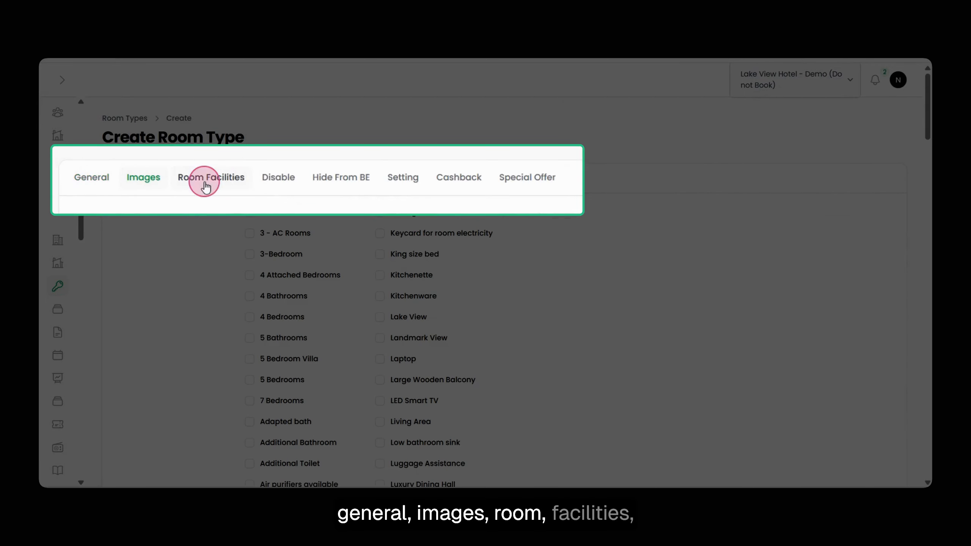
{"action": "left_click", "coordinate": [348, 173]}
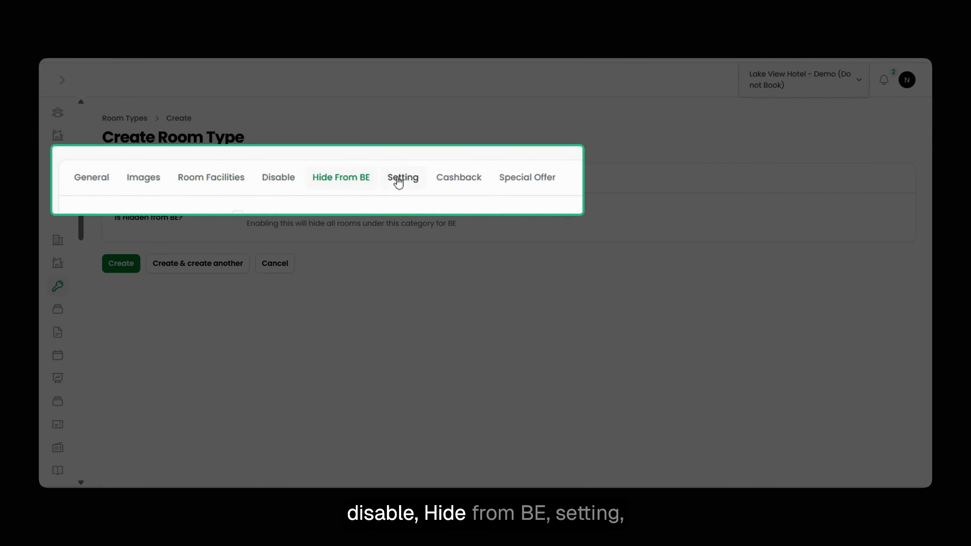
{"action": "left_click", "coordinate": [404, 180]}
{"action": "left_click", "coordinate": [468, 180]}
{"action": "left_click", "coordinate": [495, 180]}
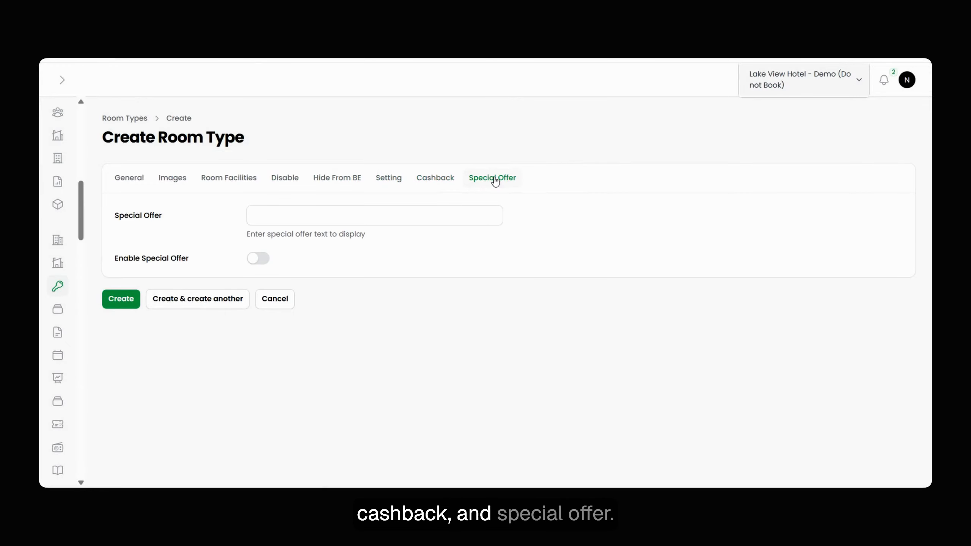
{"action": "left_click", "coordinate": [123, 179]}
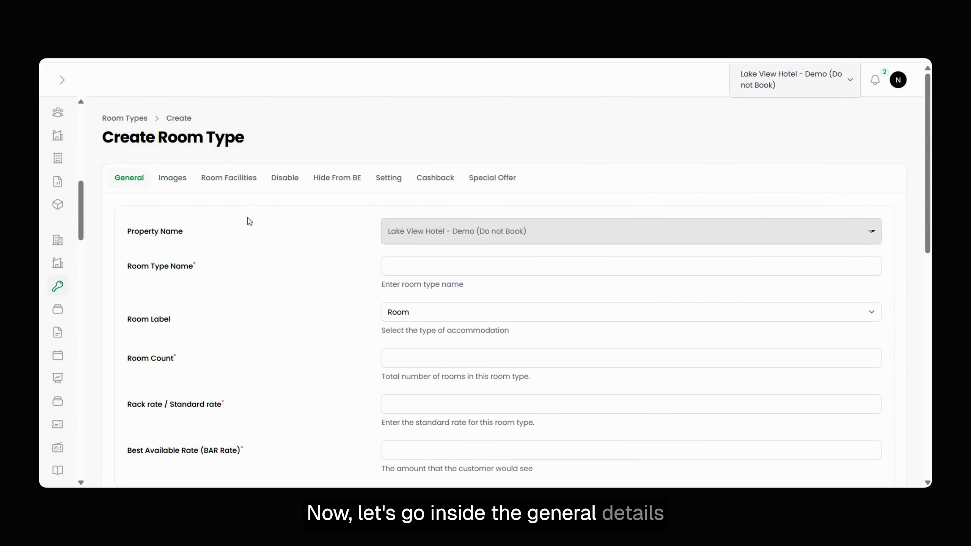
Enter "premium room" as the room type name in the General details.
{"action": "scroll", "coordinate": [568, 252], "scroll_direction": "down", "scroll_amount": 2}
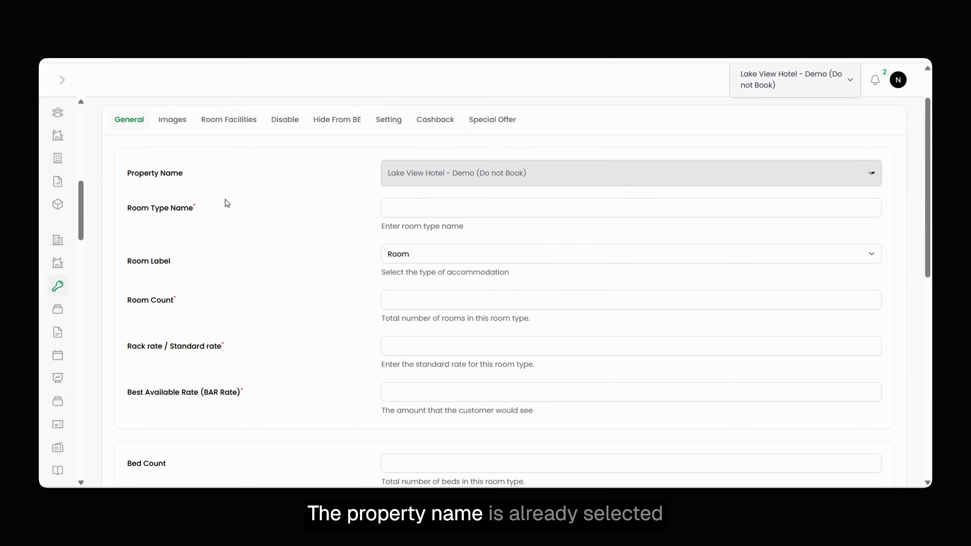
{"action": "left_click", "coordinate": [394, 208]}
{"action": "left_click", "coordinate": [618, 253]}
{"action": "left_click", "coordinate": [405, 223]}
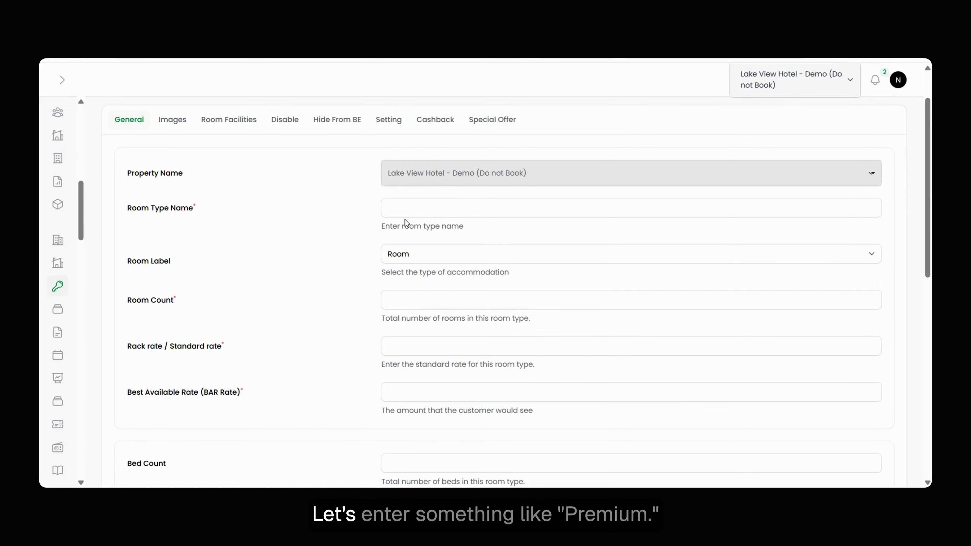
{"action": "left_click", "coordinate": [410, 211]}
{"action": "type", "text": "pe"}
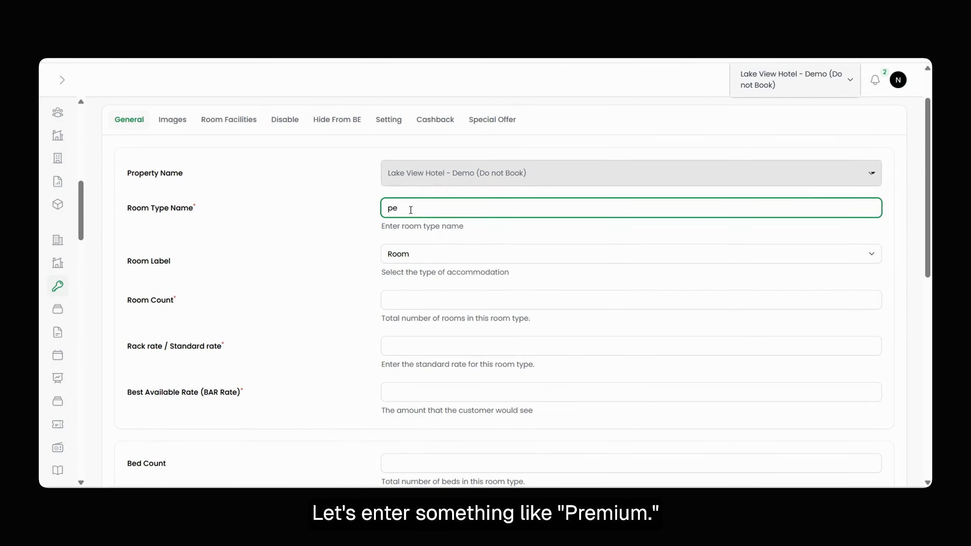
{"action": "key", "text": "BackSpace"}
{"action": "type", "text": "remium room"}
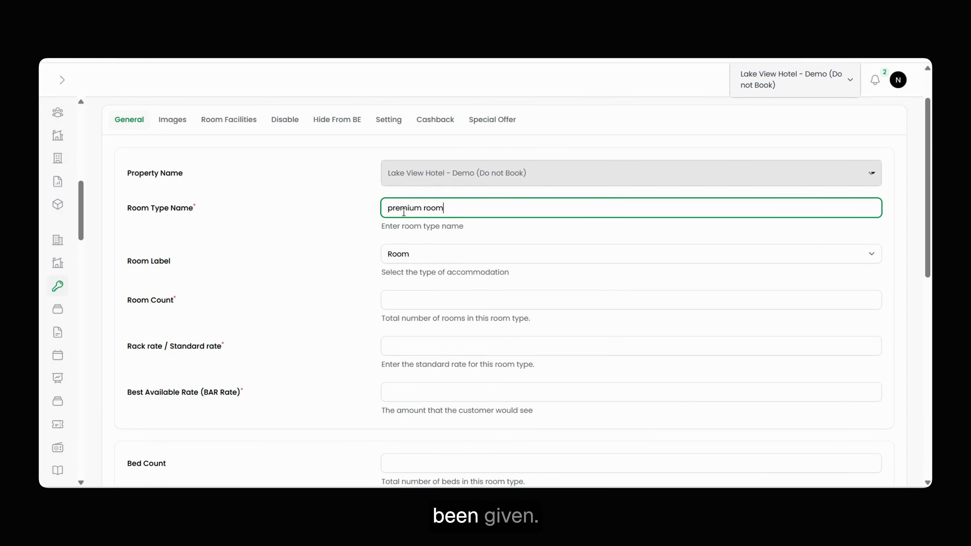
Choose Room as the room label and set the room count to 2.
{"action": "left_click", "coordinate": [418, 257]}
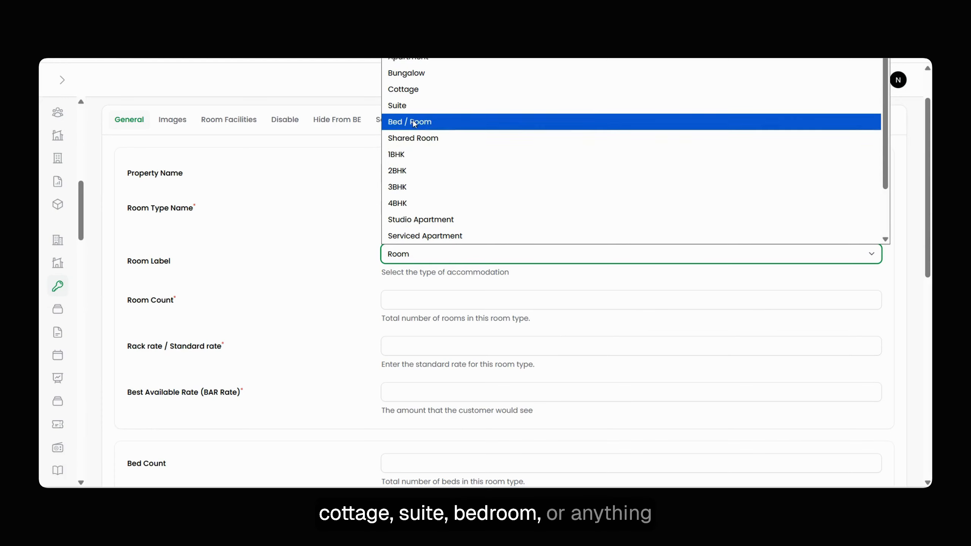
{"action": "scroll", "coordinate": [449, 224], "scroll_direction": "down", "scroll_amount": 2}
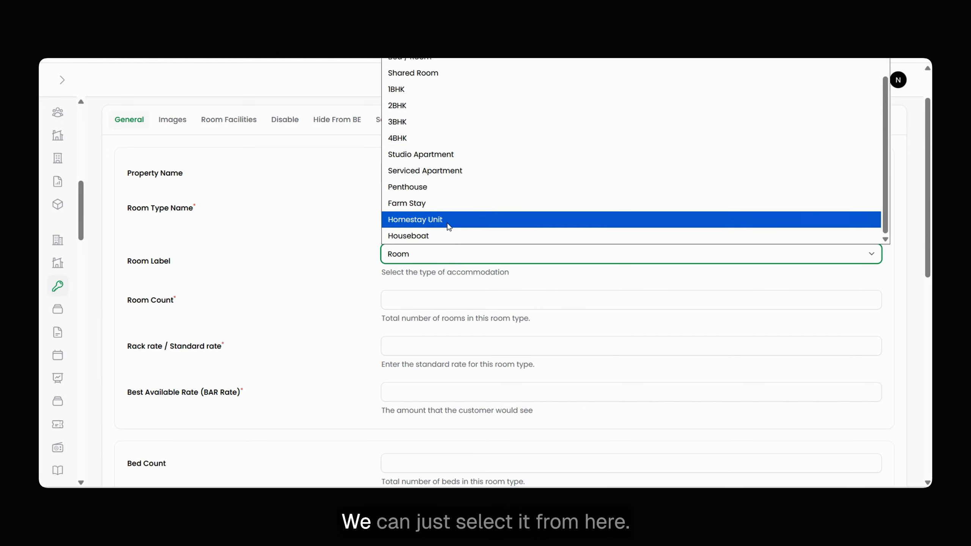
{"action": "scroll", "coordinate": [448, 227], "scroll_direction": "up", "scroll_amount": 3}
{"action": "left_click", "coordinate": [415, 48]}
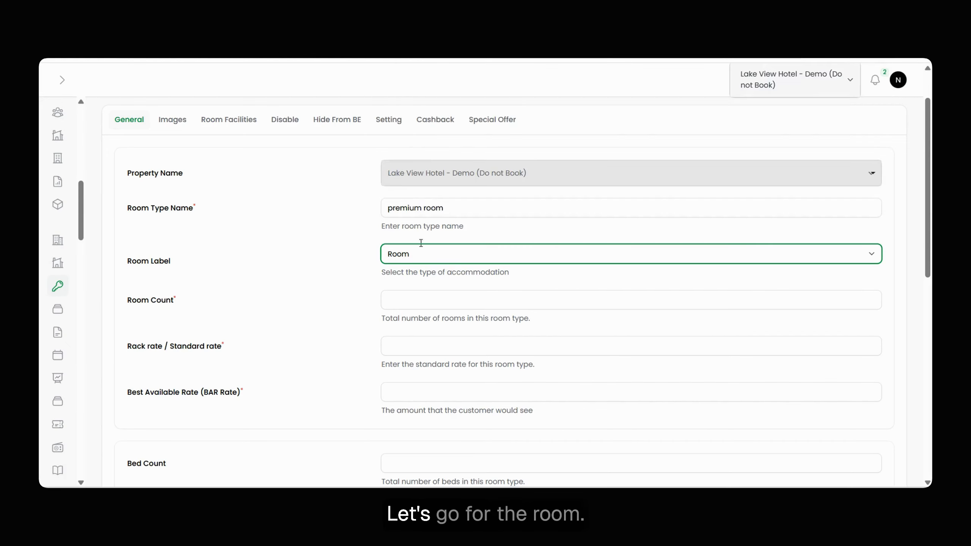
{"action": "left_click", "coordinate": [416, 304]}
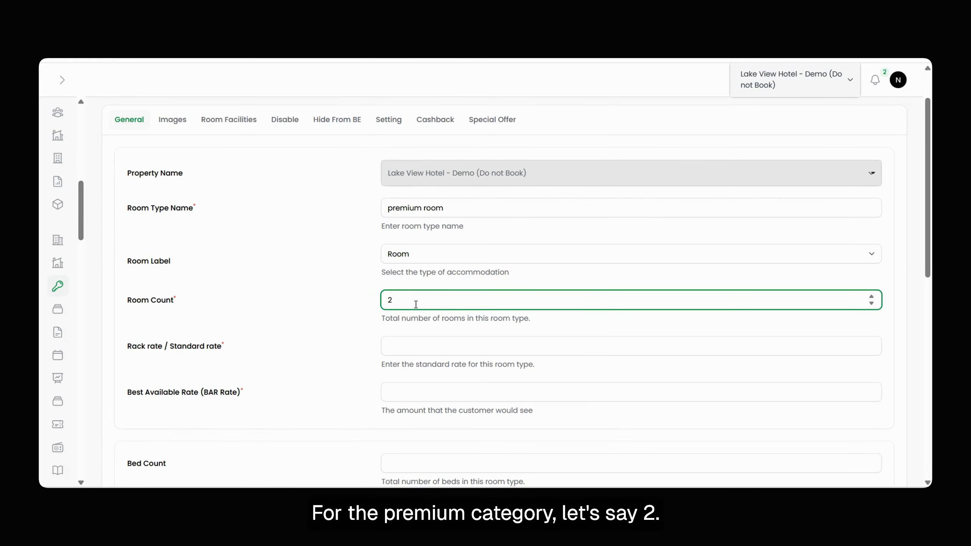
Set the rack rate to 2500 and the best available rate to 2000.
{"action": "scroll", "coordinate": [398, 310], "scroll_direction": "down", "scroll_amount": 3}
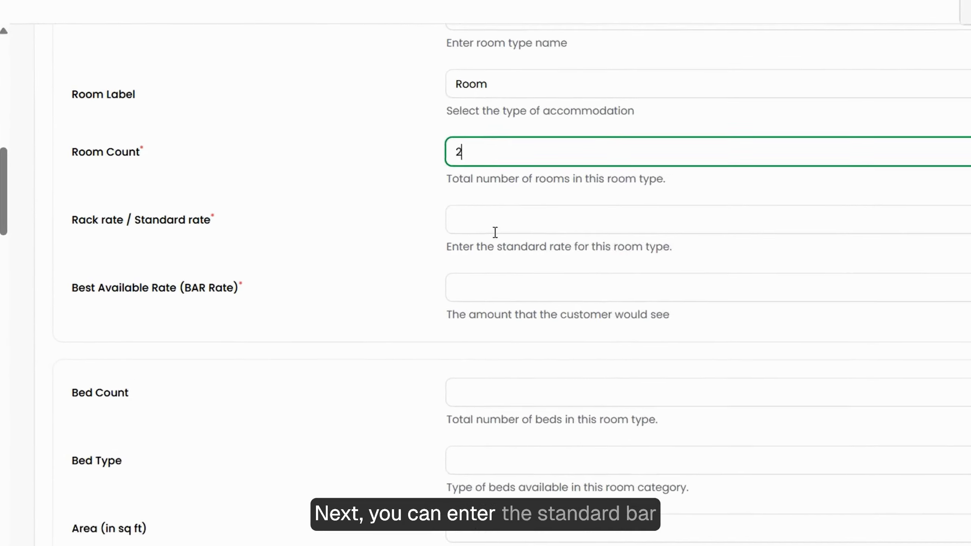
{"action": "left_click", "coordinate": [425, 239]}
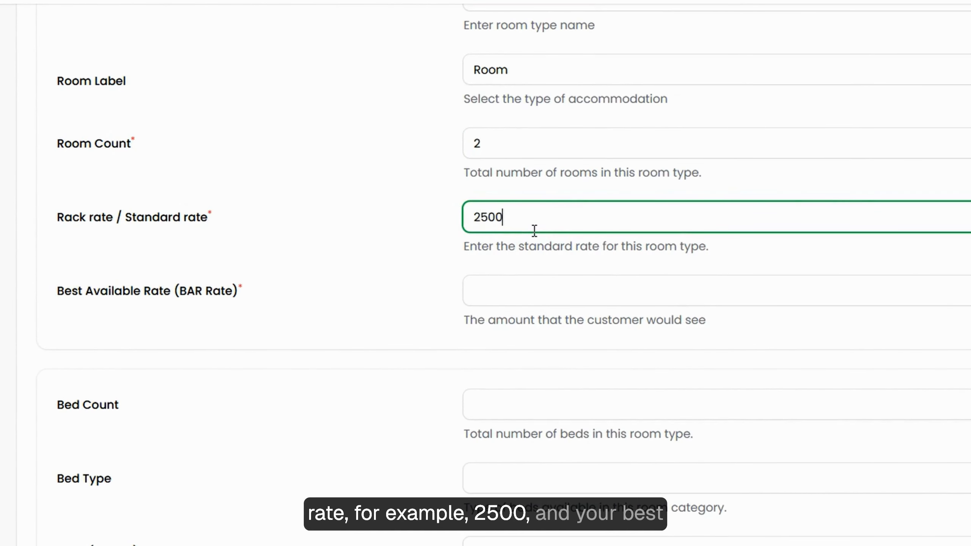
{"action": "left_click", "coordinate": [540, 294]}
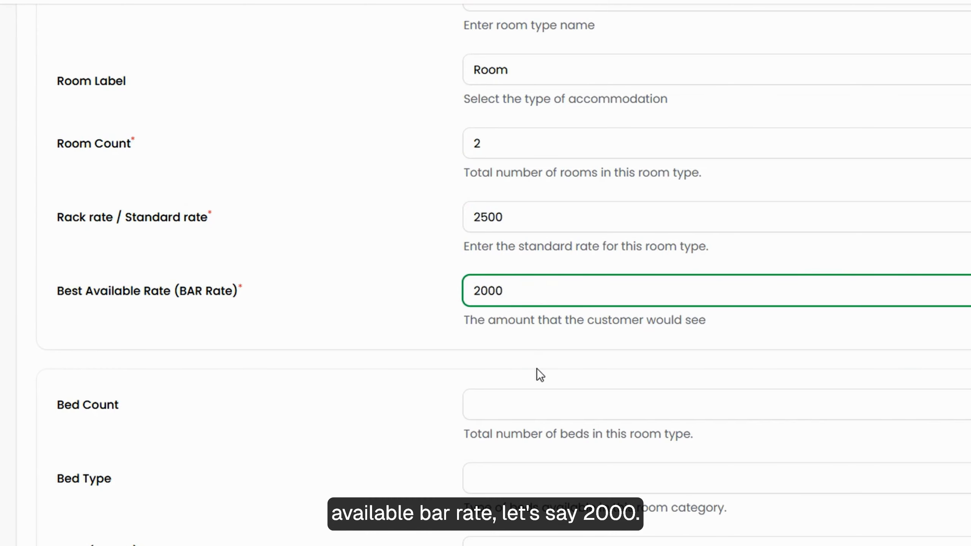
Fill in the bed details with a bed count of 2, bed type "king size" and an area of 449.7 sq ft.
{"action": "scroll", "coordinate": [538, 369], "scroll_direction": "down", "scroll_amount": 5}
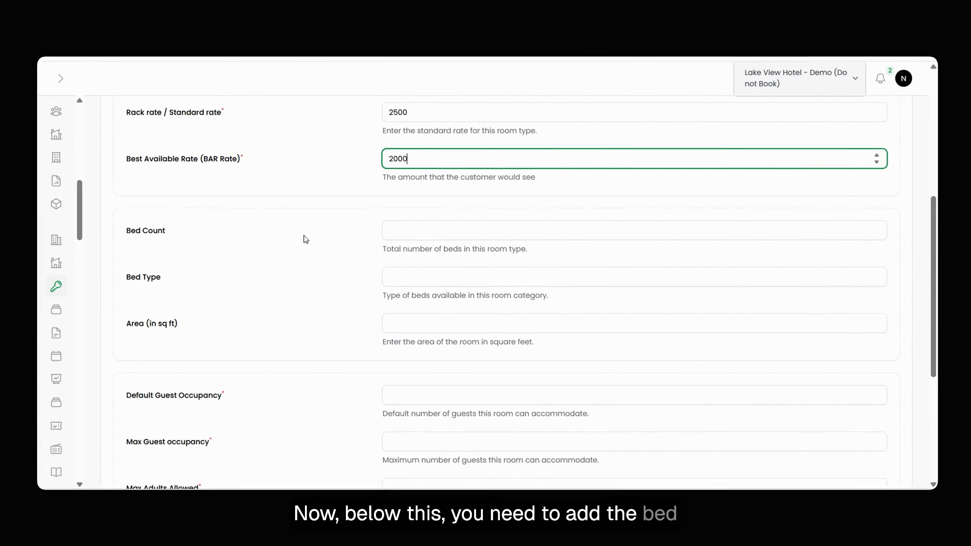
{"action": "left_click", "coordinate": [510, 228]}
{"action": "type", "text": "2"}
{"action": "left_click", "coordinate": [501, 283]}
{"action": "type", "text": "king"}
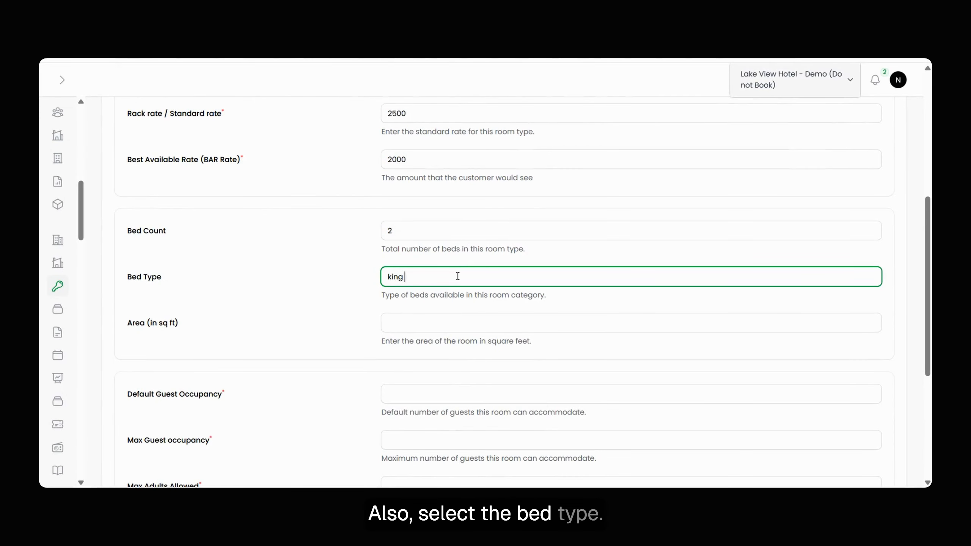
{"action": "type", "text": " size"}
{"action": "left_click", "coordinate": [447, 325]}
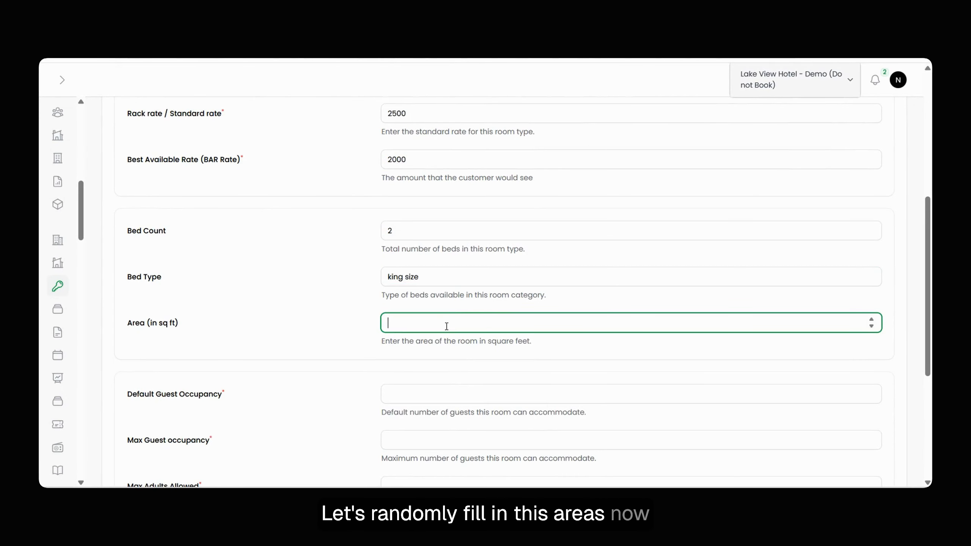
{"action": "type", "text": "449.7"}
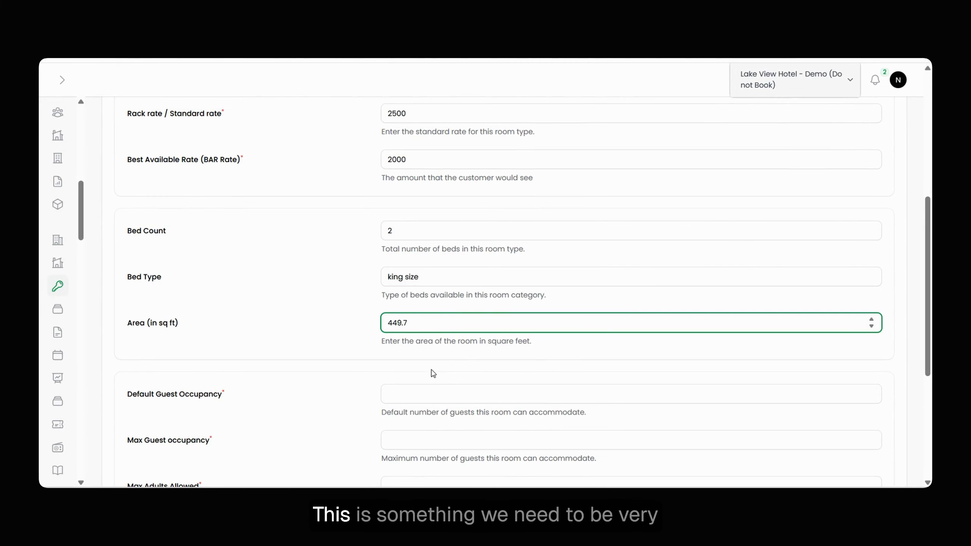
Set default guest occupancy to 2, maximum guest occupancy to 3, maximum adults to 2 and maximum children to 1.
{"action": "scroll", "coordinate": [218, 221], "scroll_direction": "down", "scroll_amount": 5}
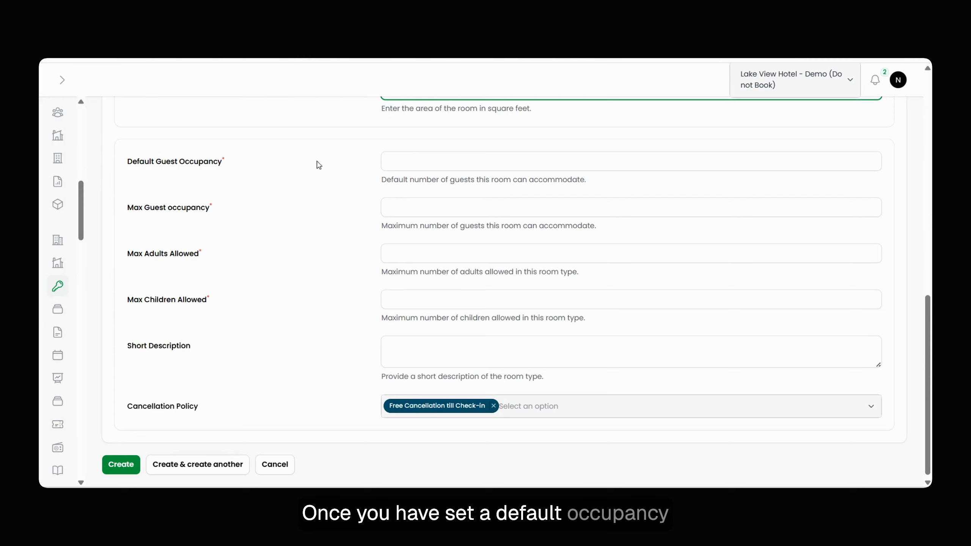
{"action": "left_click", "coordinate": [398, 161]}
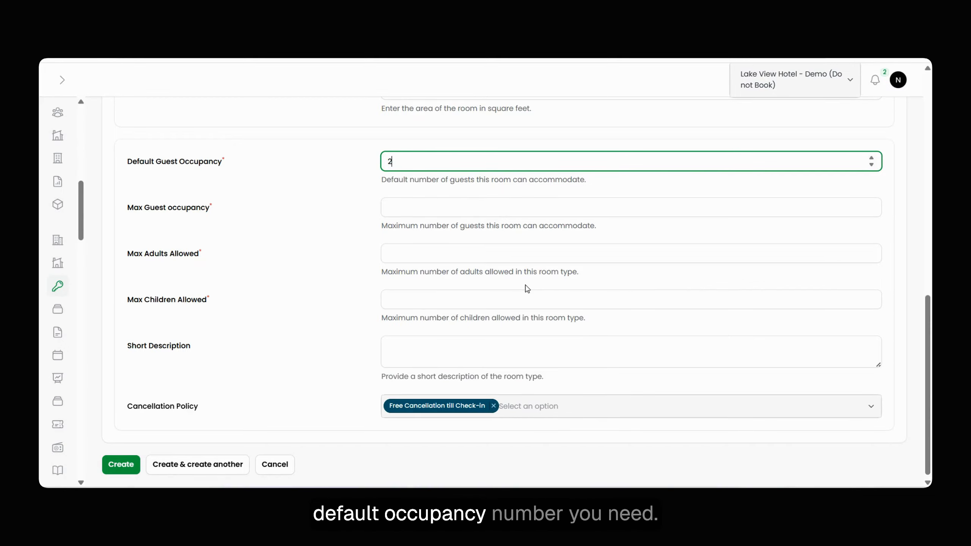
{"action": "left_click", "coordinate": [395, 207]}
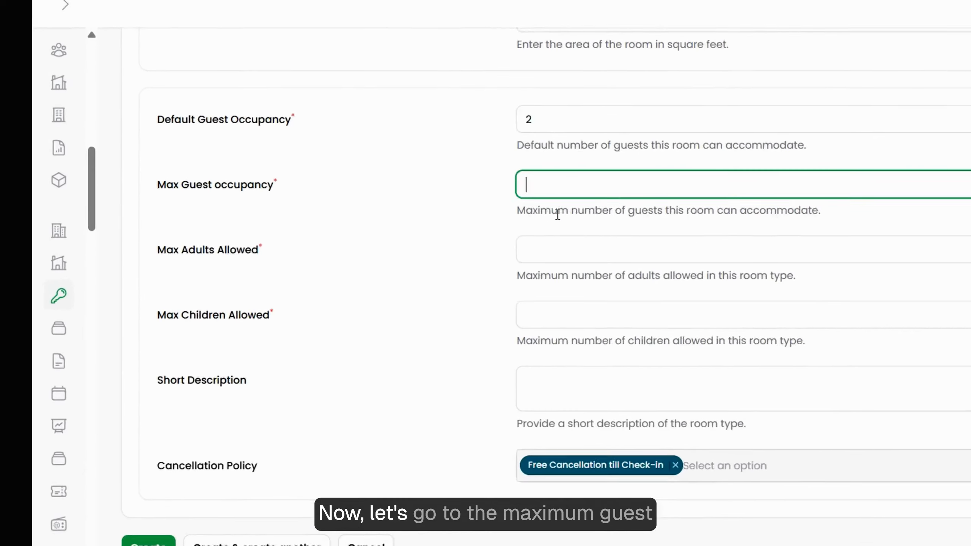
{"action": "type", "text": "3"}
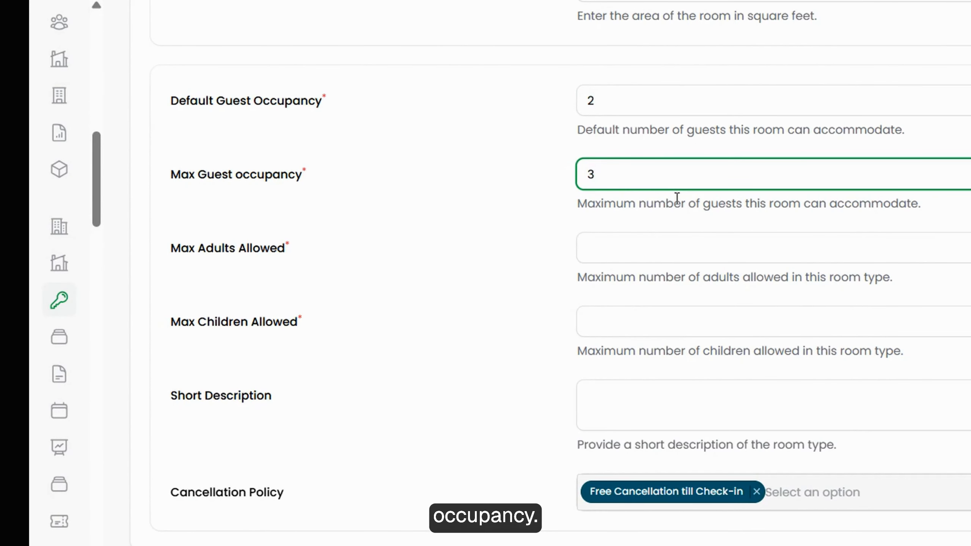
{"action": "left_click", "coordinate": [694, 258]}
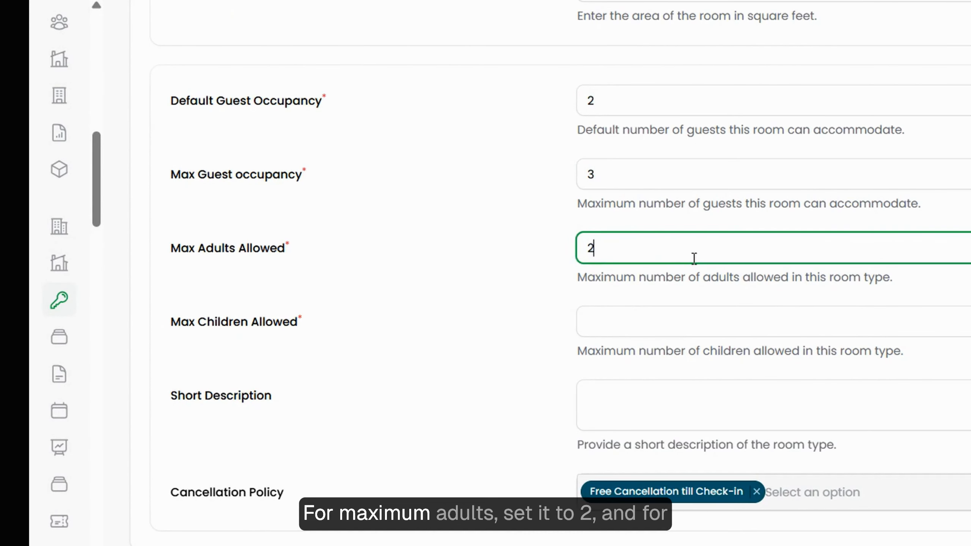
{"action": "left_click", "coordinate": [708, 320]}
{"action": "type", "text": "1"}
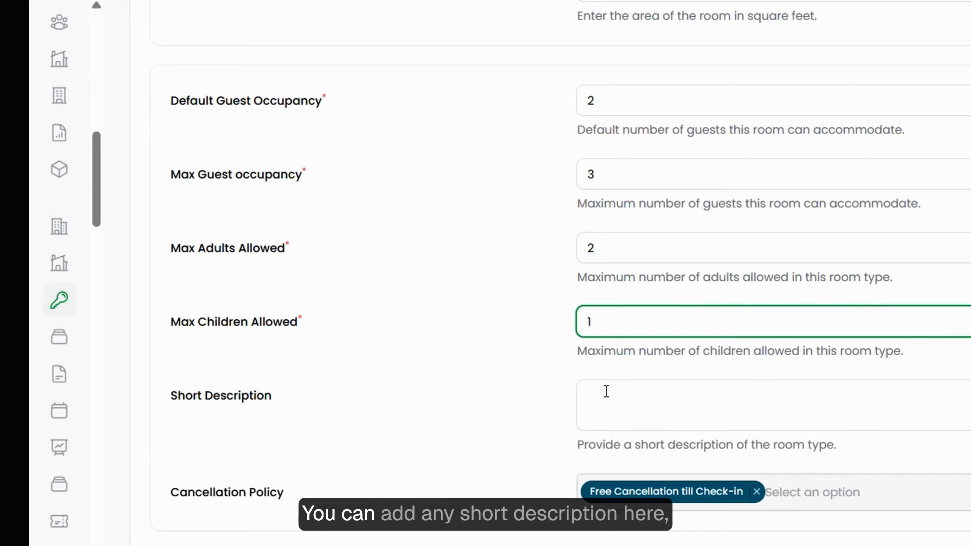
Enter the short description "the room has a panomeric view of the forest".
{"action": "left_click", "coordinate": [644, 401]}
{"action": "type", "text": "the room has a panomeric vie"}
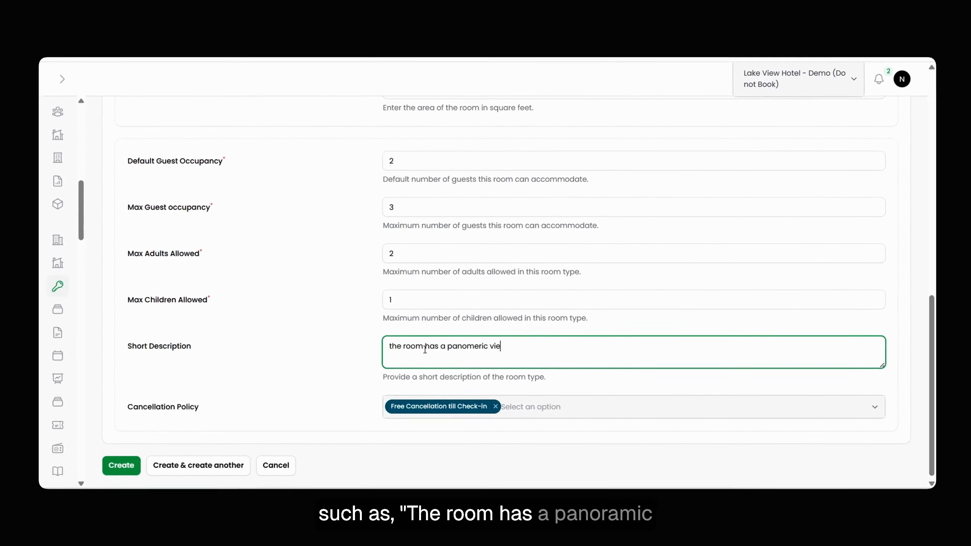
{"action": "type", "text": "w of the forest"}
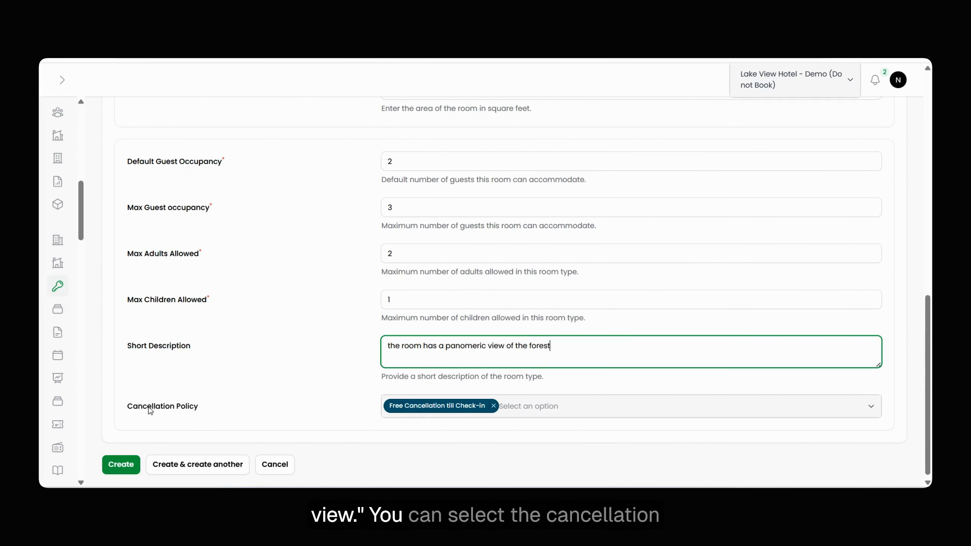
Review the available cancellation policy options without changing the selection.
{"action": "left_click", "coordinate": [526, 407]}
{"action": "scroll", "coordinate": [486, 273], "scroll_direction": "down", "scroll_amount": 15}
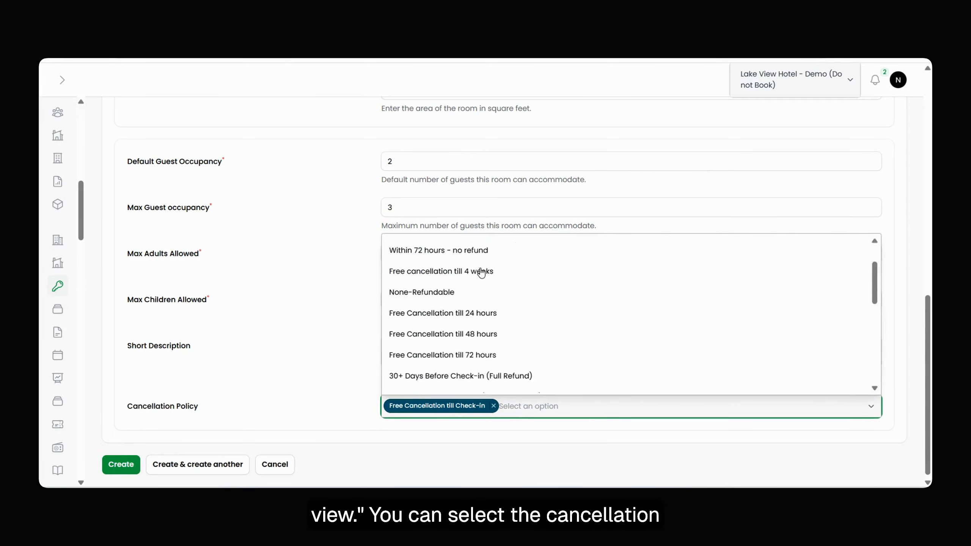
{"action": "left_click", "coordinate": [362, 306]}
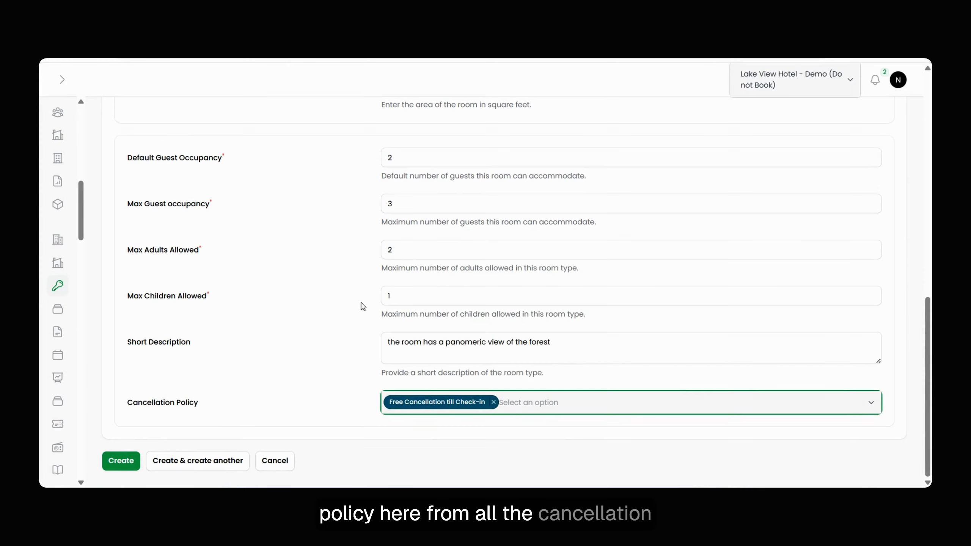
Examine the thumbnail and gallery upload fields under Images and the list of selectable room facilities.
{"action": "scroll", "coordinate": [441, 295], "scroll_direction": "up", "scroll_amount": 8}
{"action": "scroll", "coordinate": [441, 295], "scroll_direction": "up", "scroll_amount": 5}
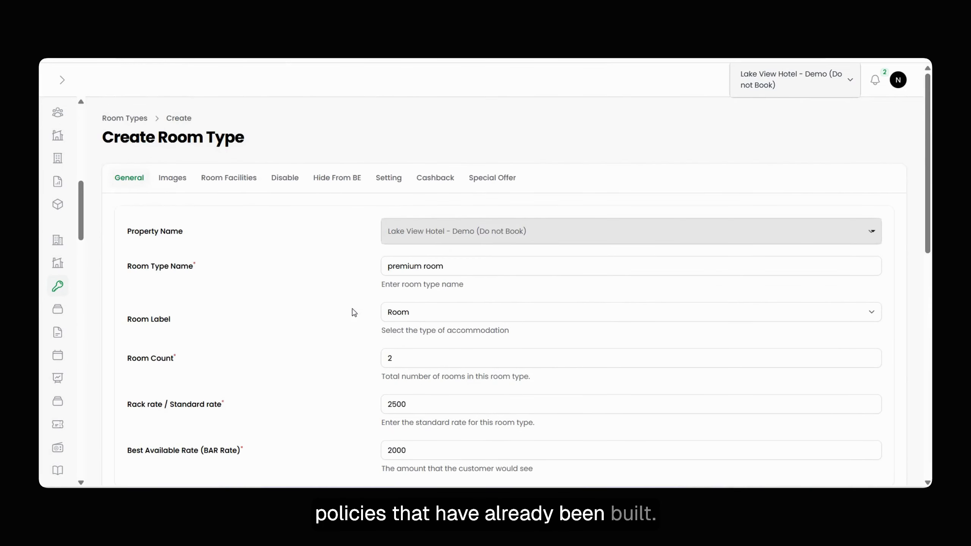
{"action": "left_click", "coordinate": [173, 180]}
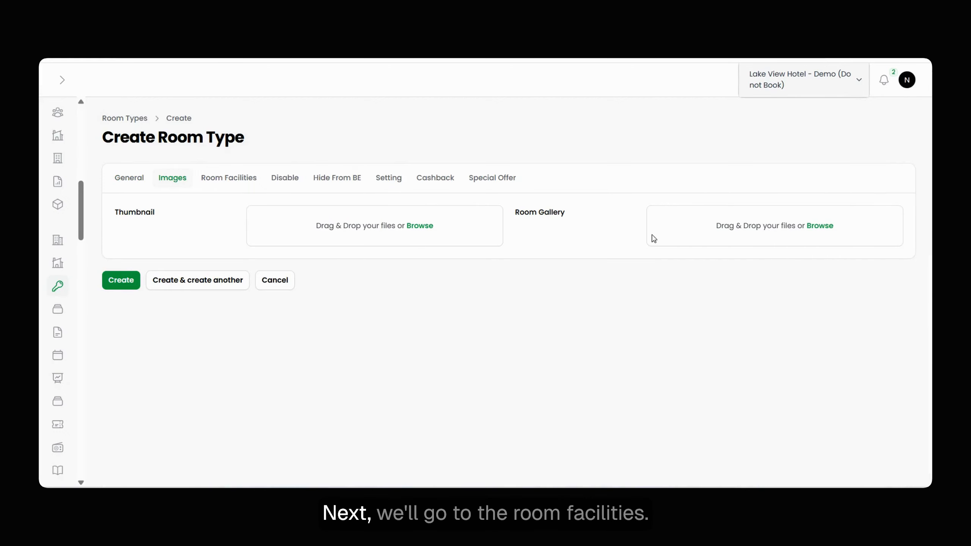
{"action": "left_click", "coordinate": [231, 180]}
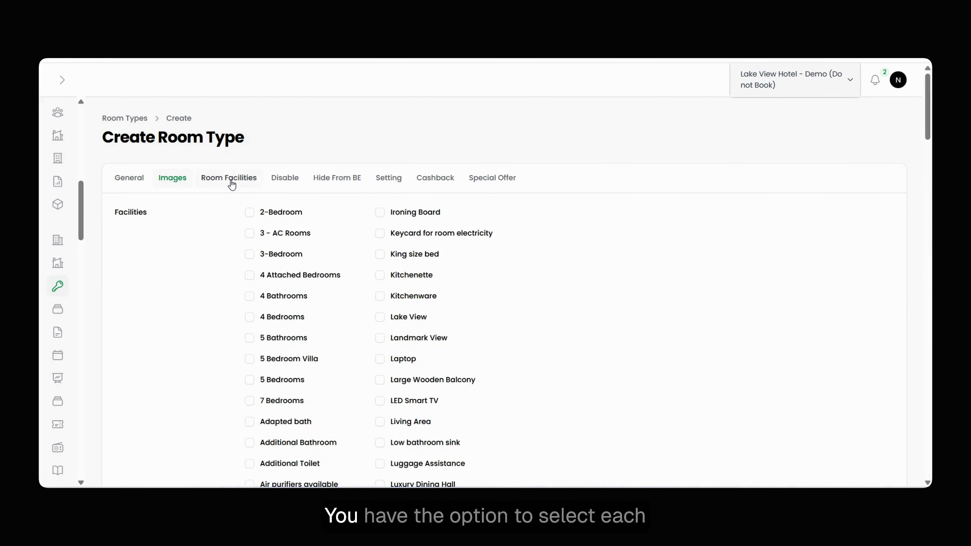
{"action": "scroll", "coordinate": [380, 383], "scroll_direction": "down", "scroll_amount": 20}
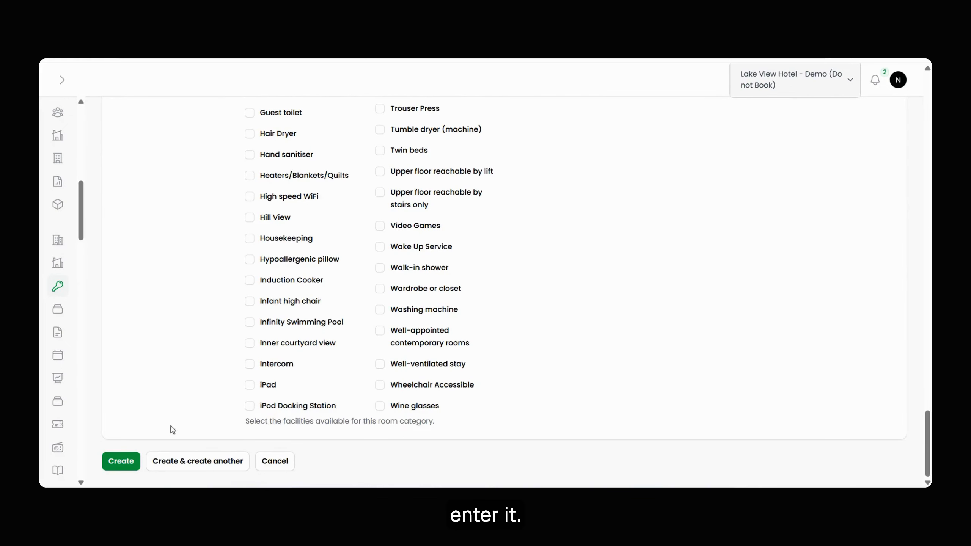
Select the facilities 2-Bedroom, Mineral Water, Microwave, Mini-Fridge, Mountain View, On-site parking and Dining table for the room type.
{"action": "scroll", "coordinate": [317, 306], "scroll_direction": "up", "scroll_amount": 20}
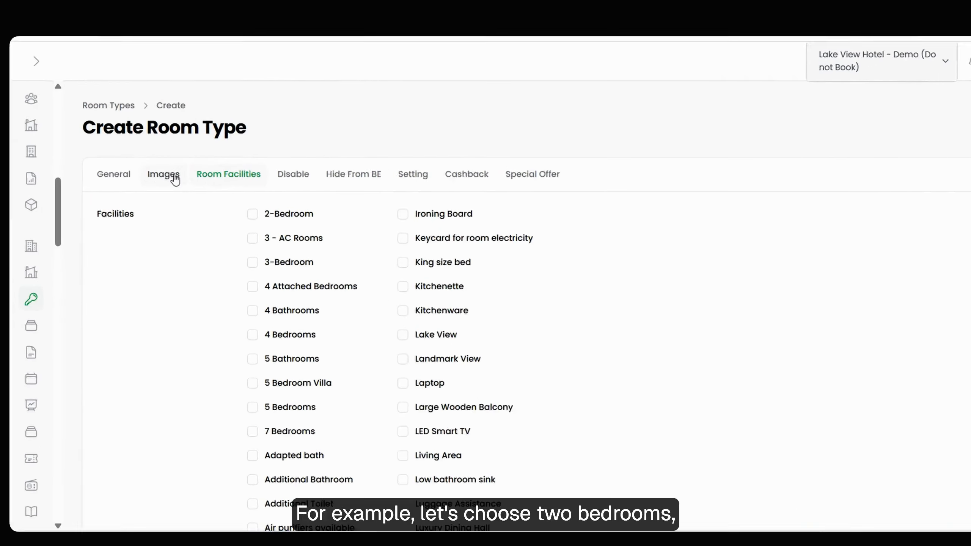
{"action": "left_click", "coordinate": [249, 212]}
{"action": "scroll", "coordinate": [369, 321], "scroll_direction": "down", "scroll_amount": 5}
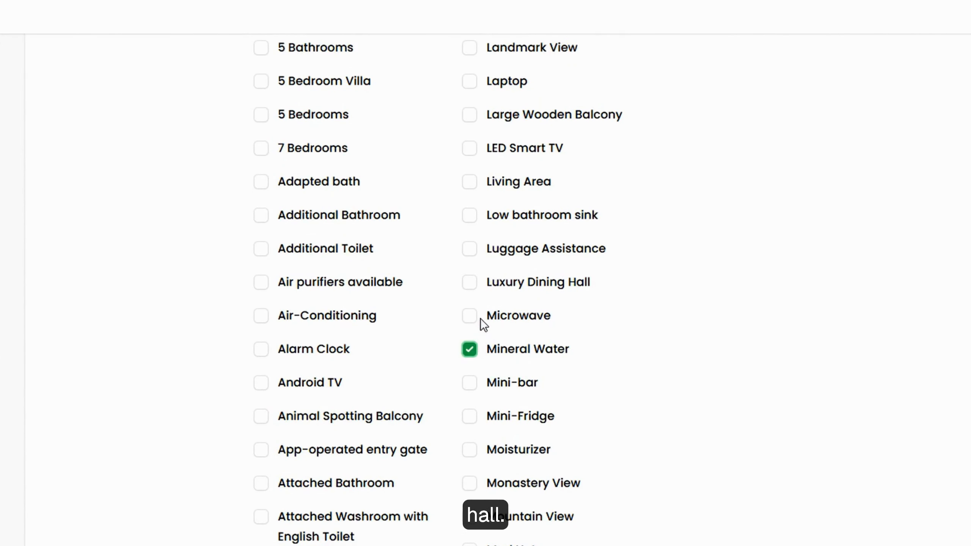
{"action": "left_click", "coordinate": [469, 317]}
{"action": "scroll", "coordinate": [470, 237], "scroll_direction": "down", "scroll_amount": 5}
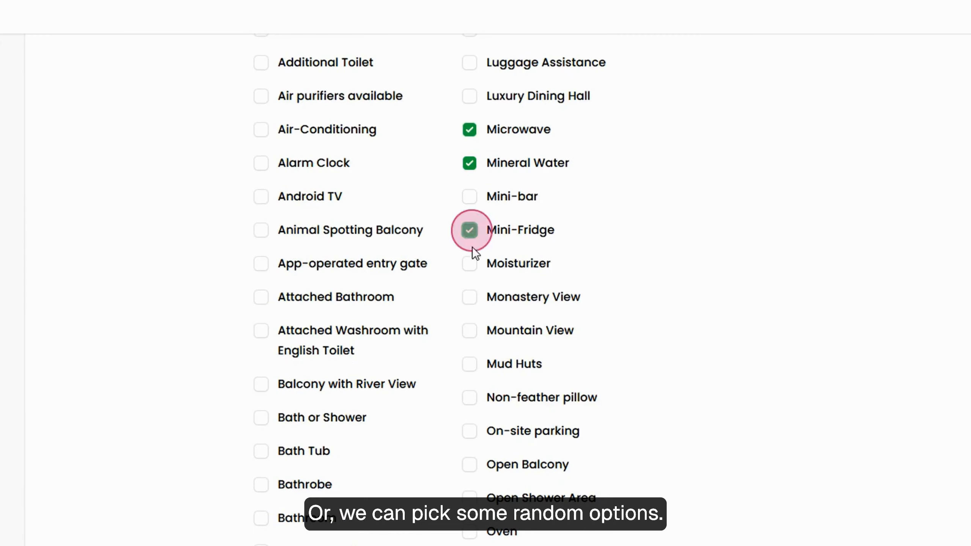
{"action": "left_click", "coordinate": [470, 229]}
{"action": "left_click", "coordinate": [469, 330]}
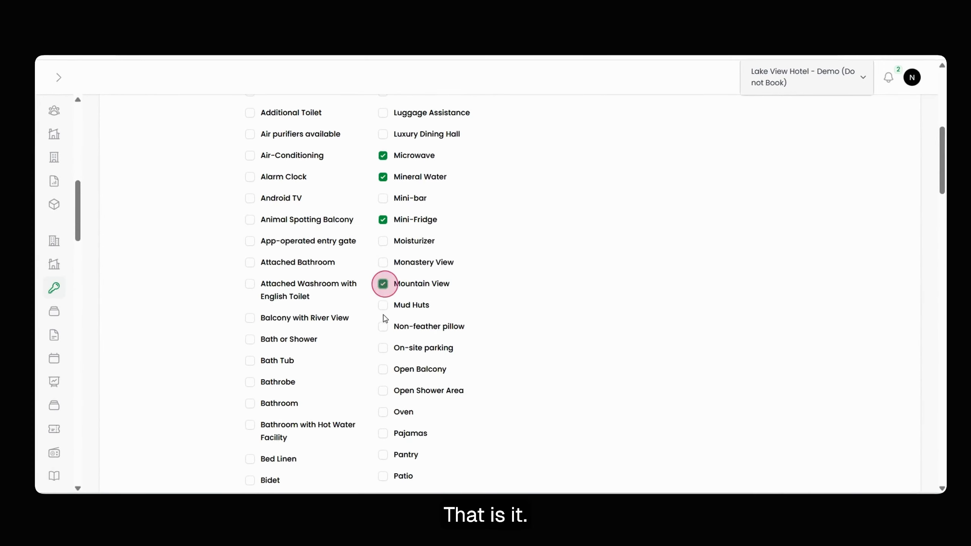
{"action": "scroll", "coordinate": [382, 343], "scroll_direction": "down", "scroll_amount": 5}
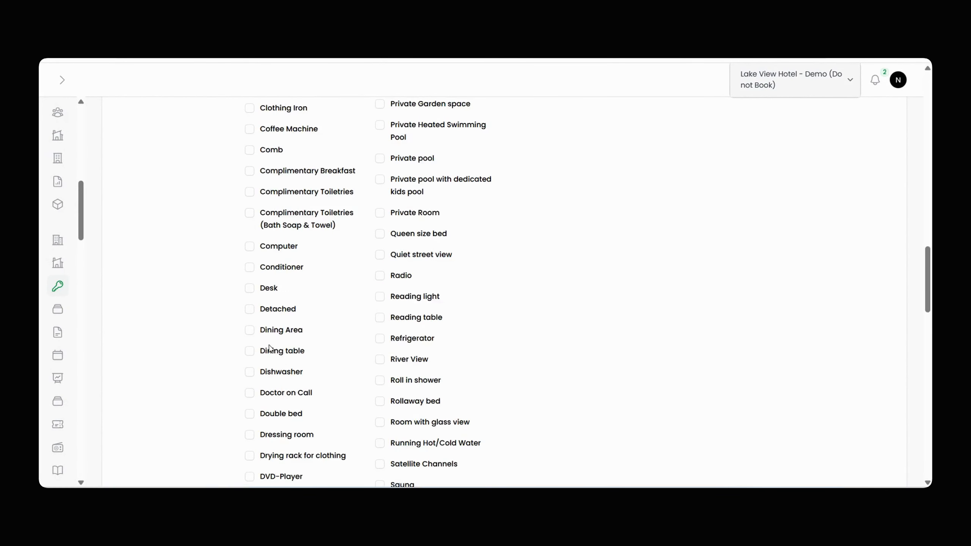
{"action": "scroll", "coordinate": [245, 347], "scroll_direction": "up", "scroll_amount": 10}
Review the room type's enabled status, booking engine visibility, and same-day booking and minimum days settings without changing them.
{"action": "left_click", "coordinate": [286, 183]}
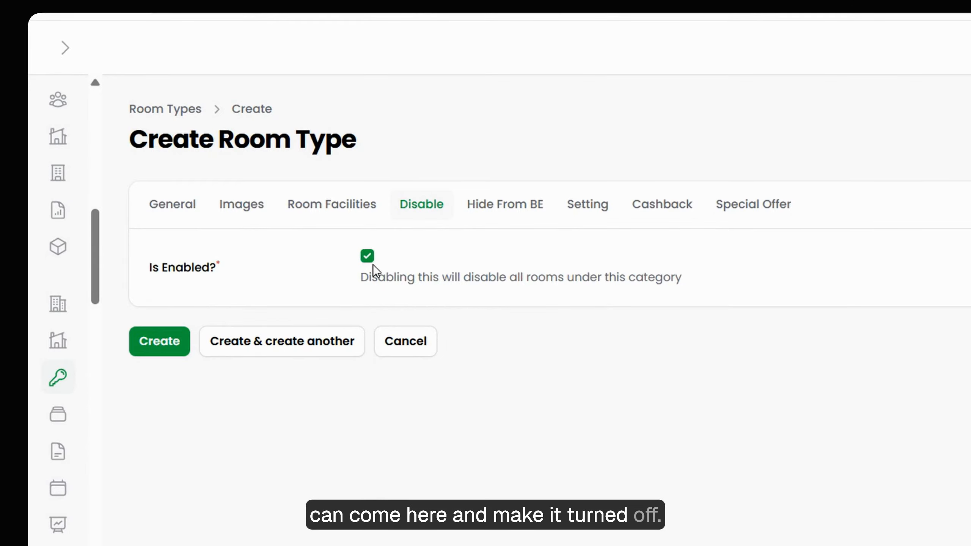
{"action": "left_click", "coordinate": [504, 206]}
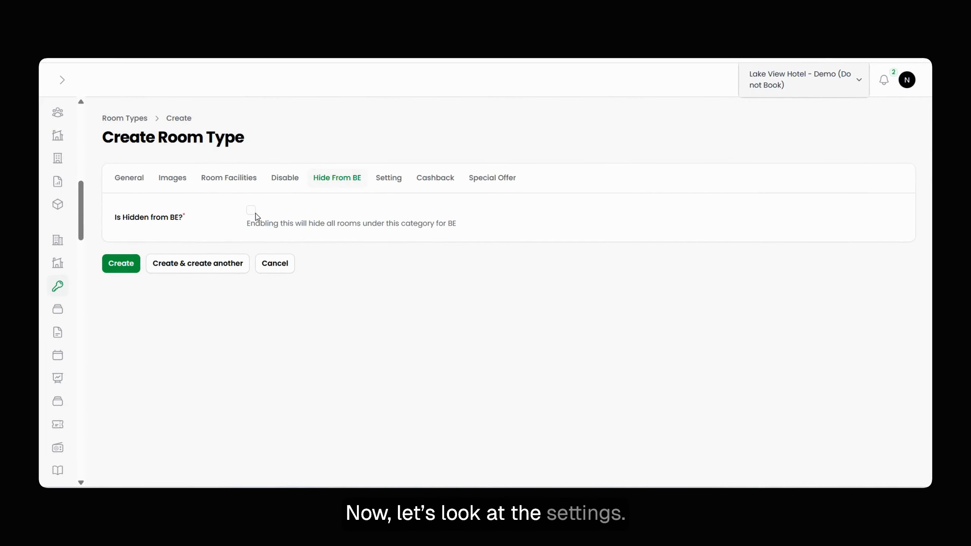
{"action": "left_click", "coordinate": [387, 182]}
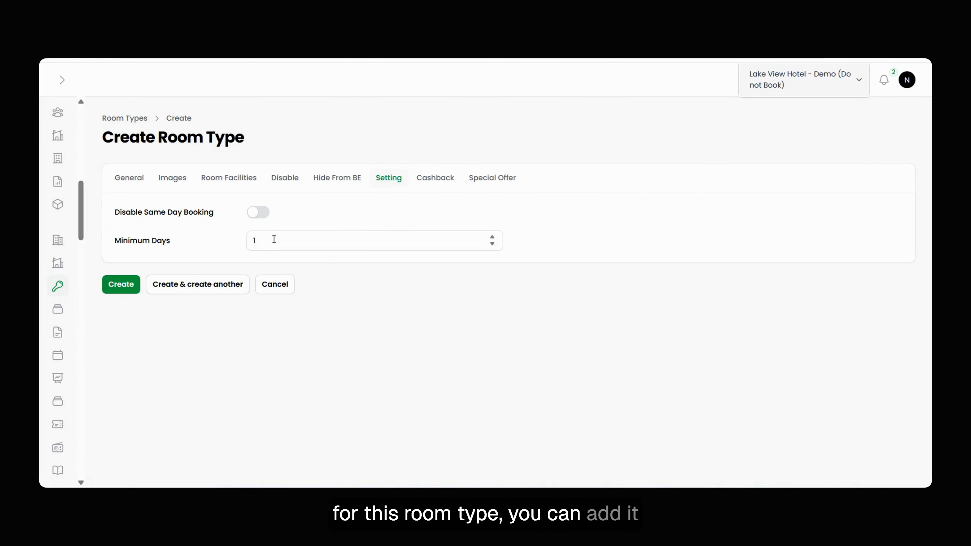
Set the room type's cashback amount to 100 and enable the cashback.
{"action": "left_click", "coordinate": [439, 181]}
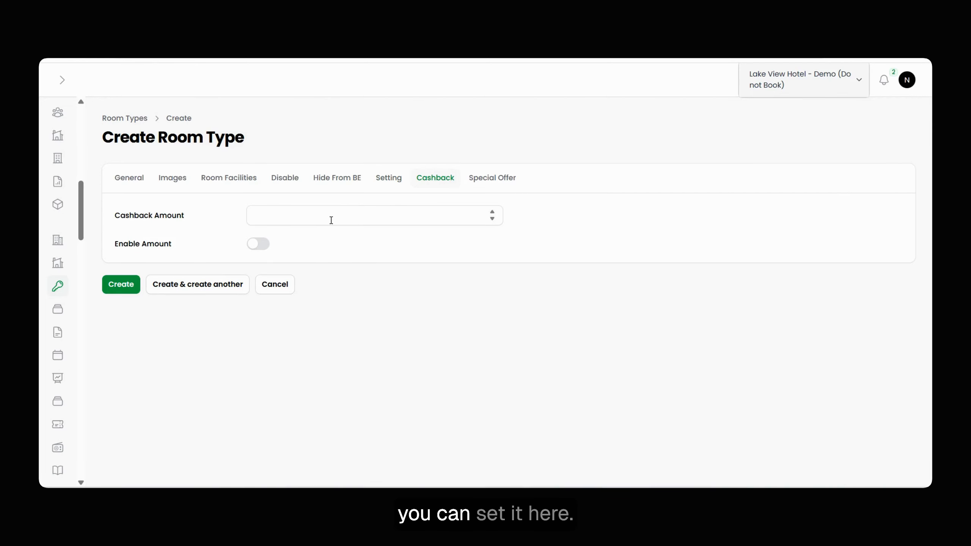
{"action": "left_click", "coordinate": [252, 248]}
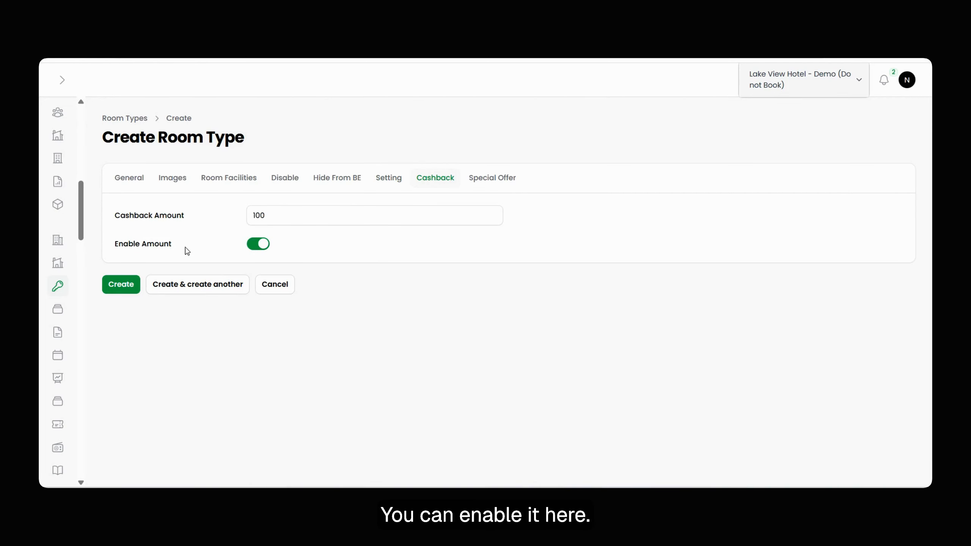
Enter "free gift" as the special offer text, enable the special offer and create the room type.
{"action": "left_click", "coordinate": [493, 178]}
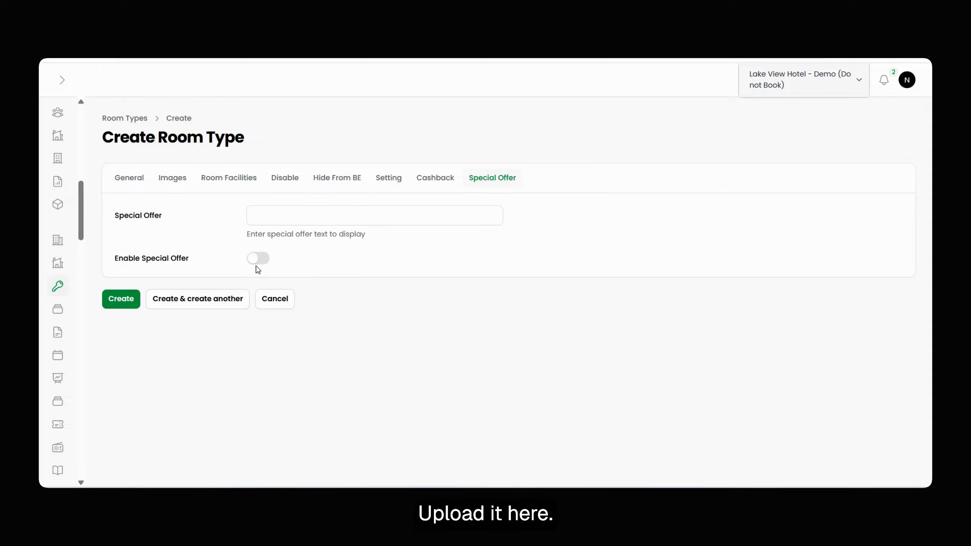
{"action": "left_click", "coordinate": [253, 215]}
{"action": "type", "text": "free gift"}
{"action": "left_click", "coordinate": [258, 258]}
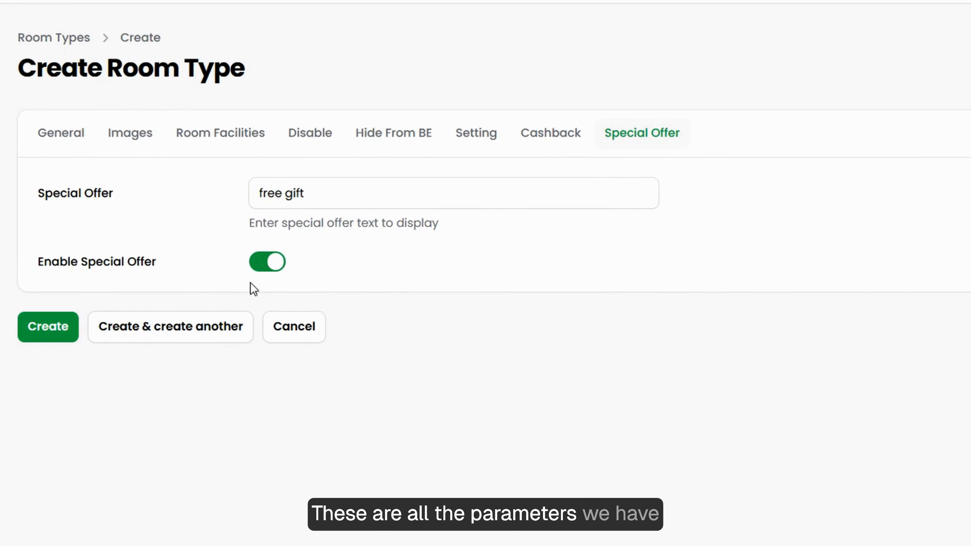
{"action": "left_click", "coordinate": [41, 327]}
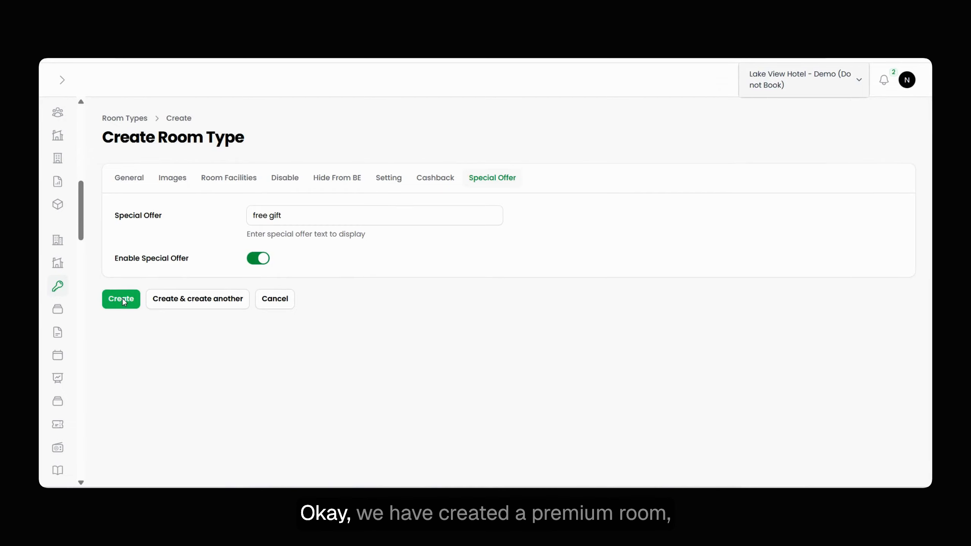
{"action": "left_click", "coordinate": [118, 119]}
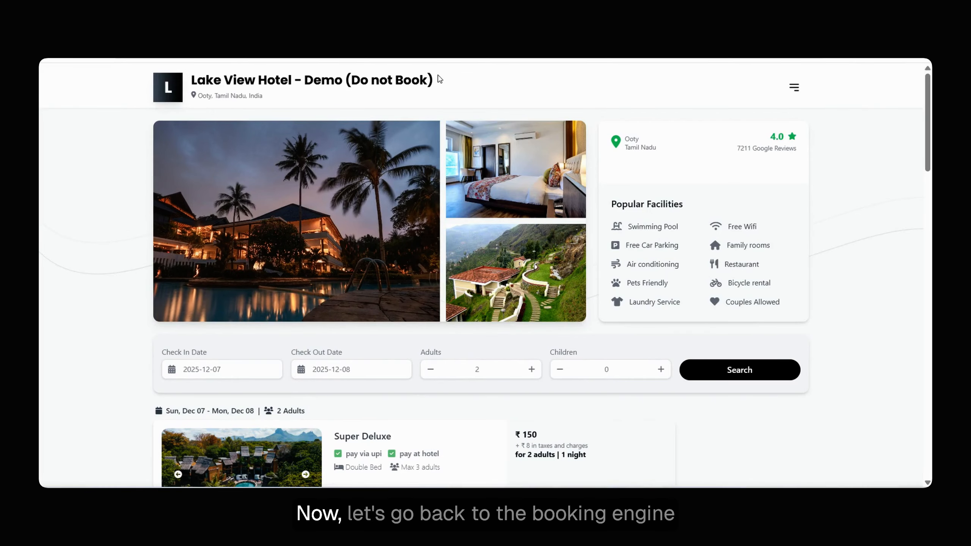
Find the premium room in the hotel's booking engine and examine its listed details, cashback and special offer.
{"action": "scroll", "coordinate": [453, 234], "scroll_direction": "down", "scroll_amount": 10}
{"action": "scroll", "coordinate": [465, 291], "scroll_direction": "down", "scroll_amount": 3}
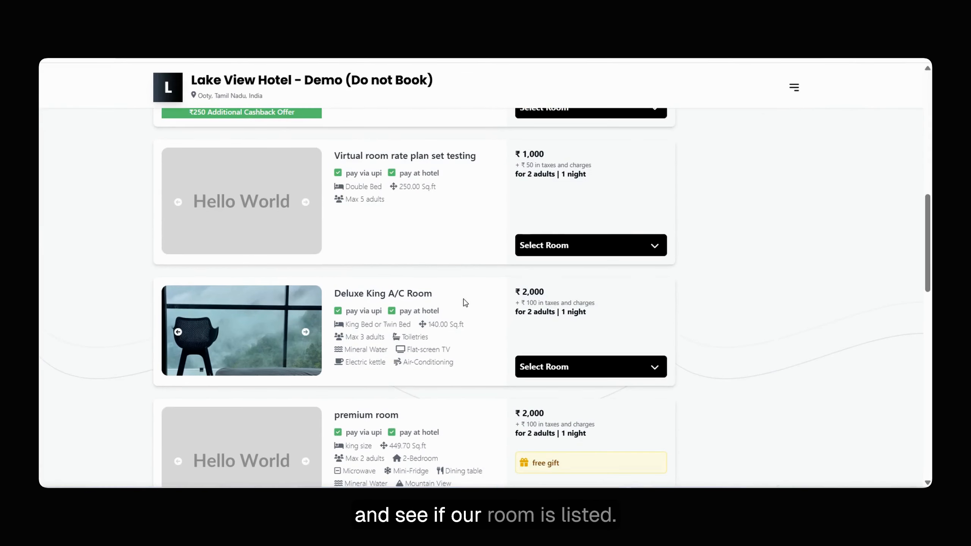
{"action": "scroll", "coordinate": [436, 310], "scroll_direction": "down", "scroll_amount": 6}
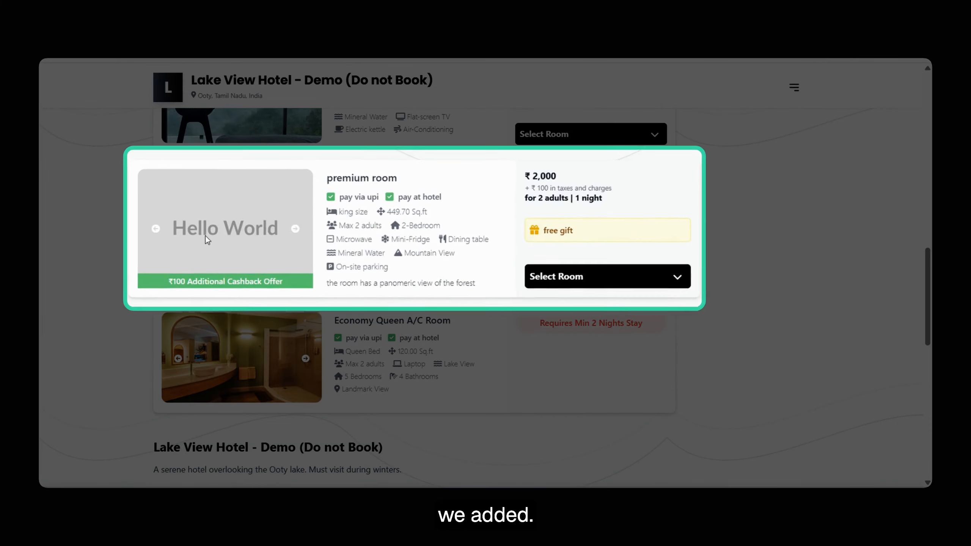
{"action": "left_click", "coordinate": [286, 231]}
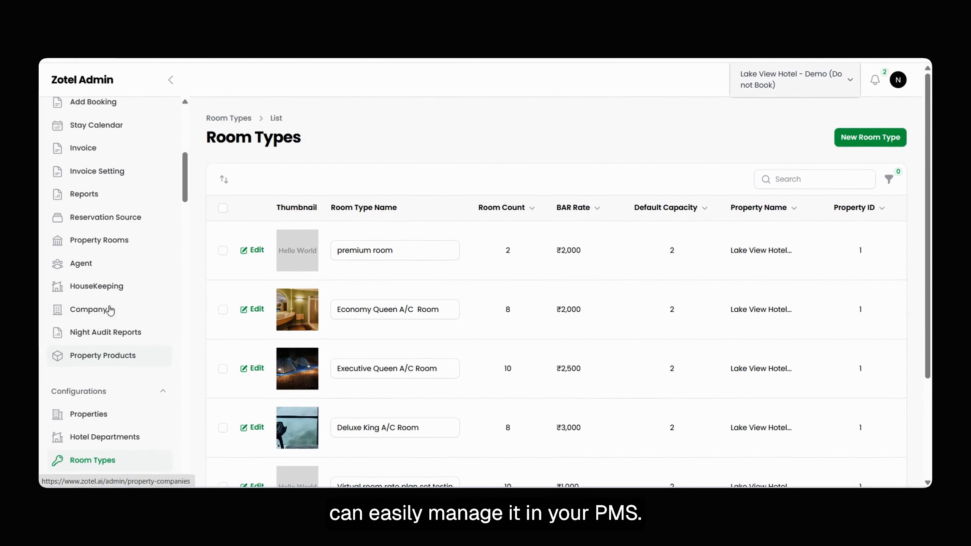
Open the property rooms list and review the existing rooms and their edit and copy options.
{"action": "scroll", "coordinate": [110, 311], "scroll_direction": "up", "scroll_amount": 1}
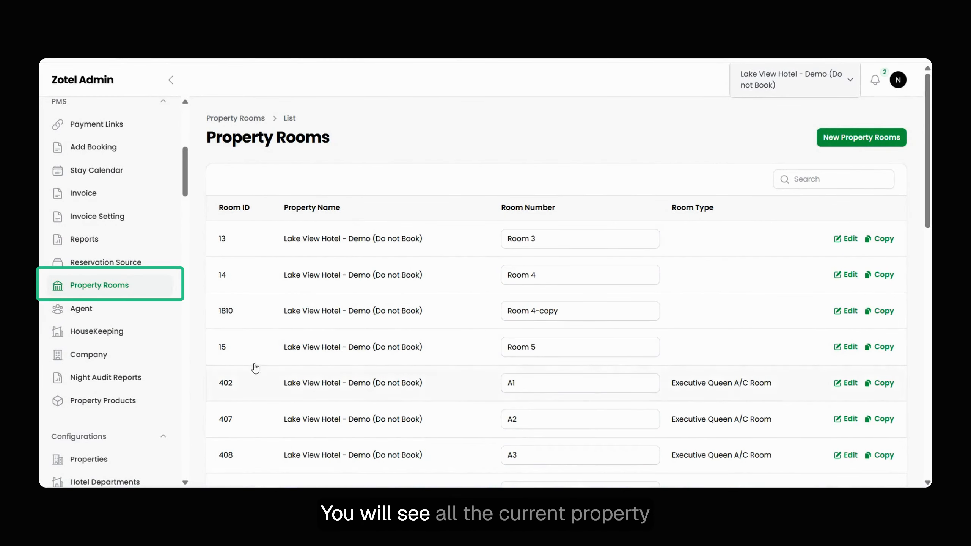
{"action": "scroll", "coordinate": [841, 417], "scroll_direction": "down", "scroll_amount": 5}
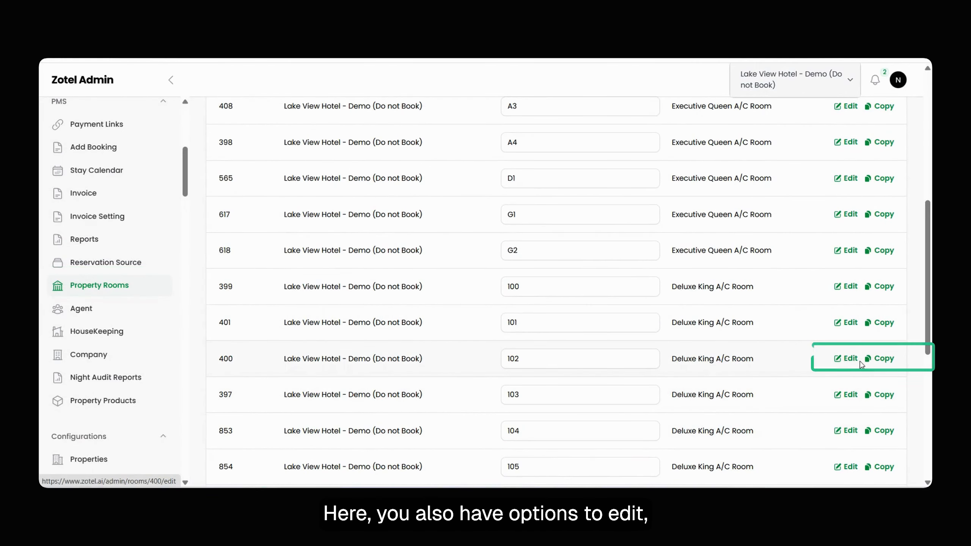
{"action": "scroll", "coordinate": [584, 360], "scroll_direction": "up", "scroll_amount": 1}
{"action": "scroll", "coordinate": [584, 360], "scroll_direction": "up", "scroll_amount": 5}
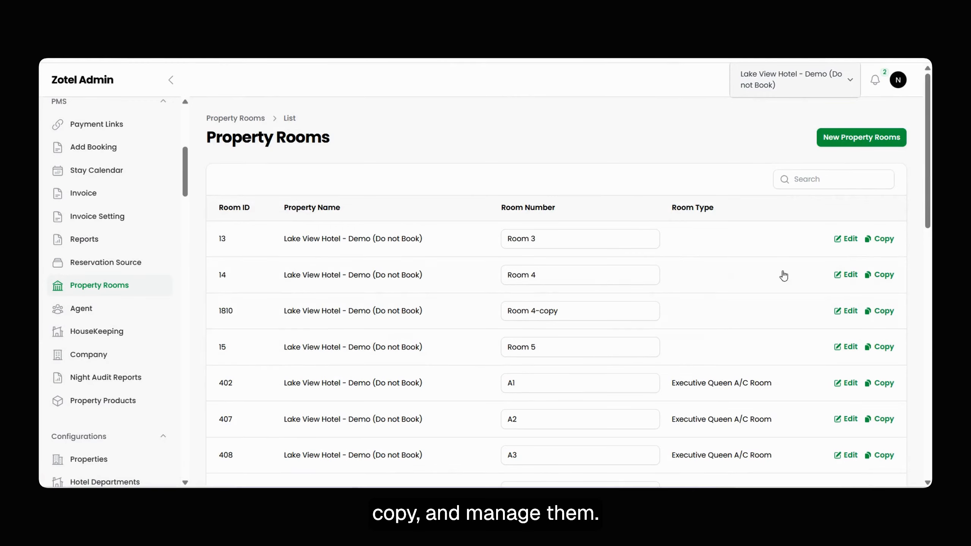
Create a new property room with room number "premium 1" and room type "premium room".
{"action": "left_click", "coordinate": [844, 138]}
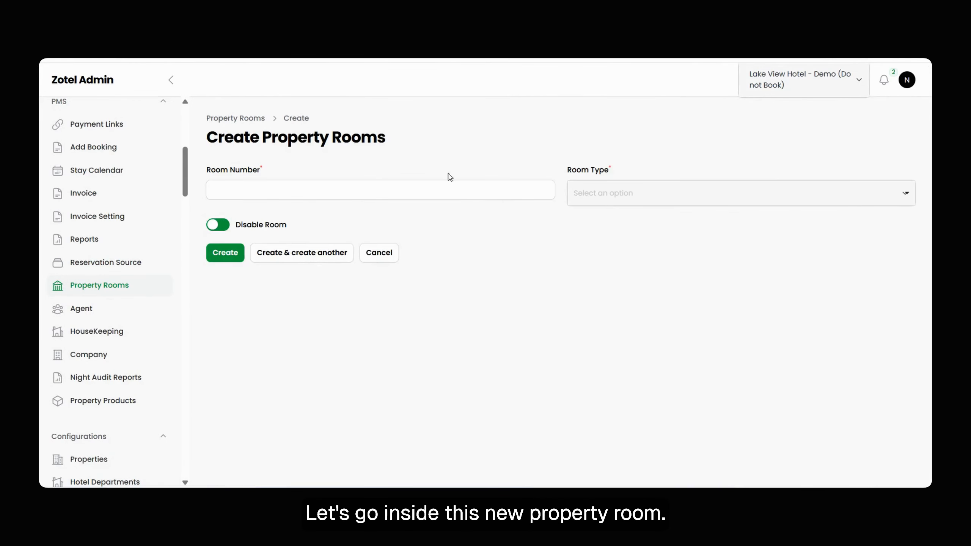
{"action": "left_click", "coordinate": [386, 194]}
{"action": "type", "text": "premium 1"}
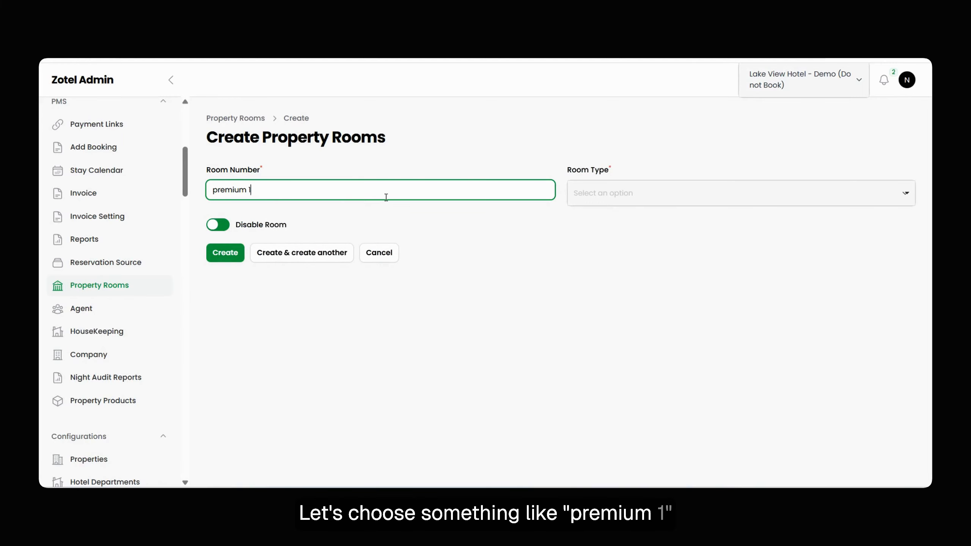
{"action": "left_click", "coordinate": [631, 194]}
{"action": "left_click", "coordinate": [617, 239]}
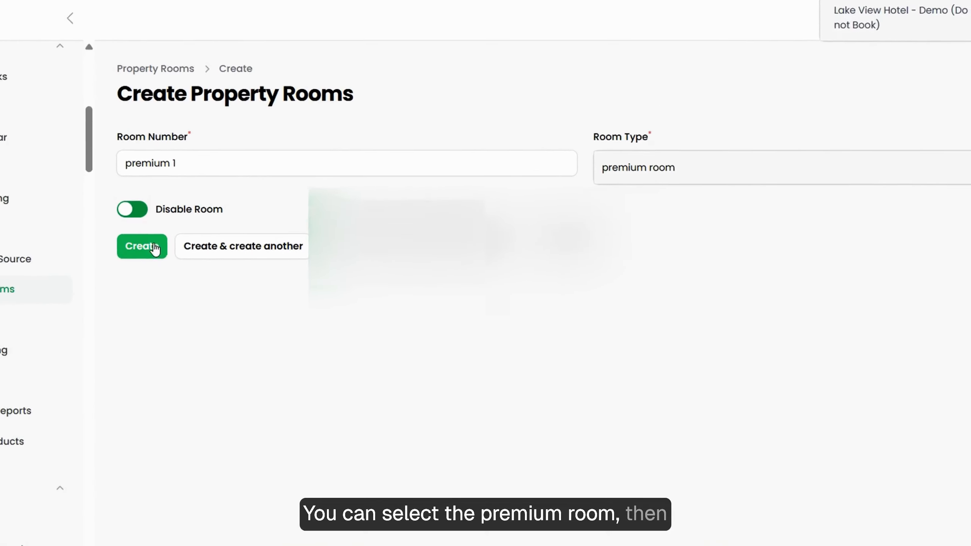
{"action": "left_click", "coordinate": [137, 251]}
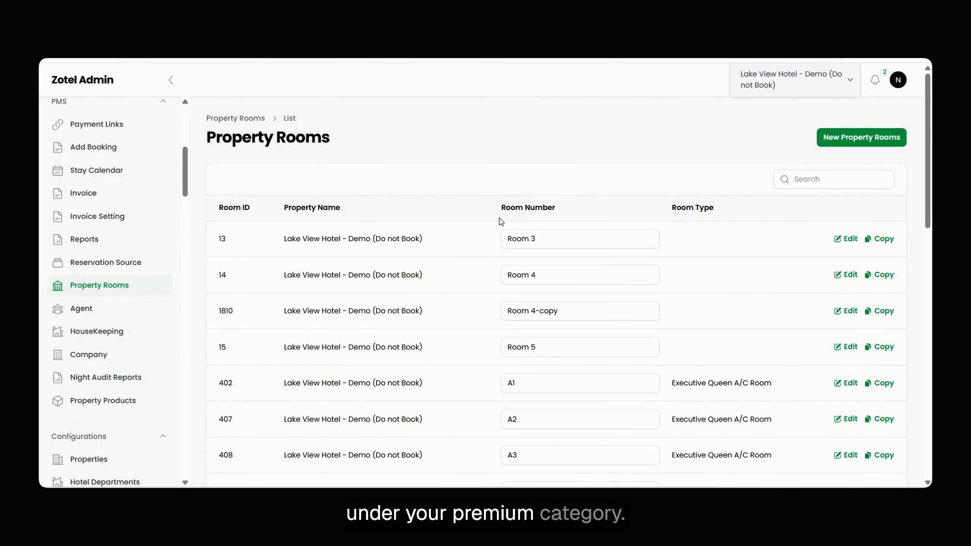
Look through the property rooms list after creating the premium room entry.
{"action": "scroll", "coordinate": [534, 325], "scroll_direction": "down", "scroll_amount": 15}
{"action": "scroll", "coordinate": [392, 373], "scroll_direction": "up", "scroll_amount": 15}
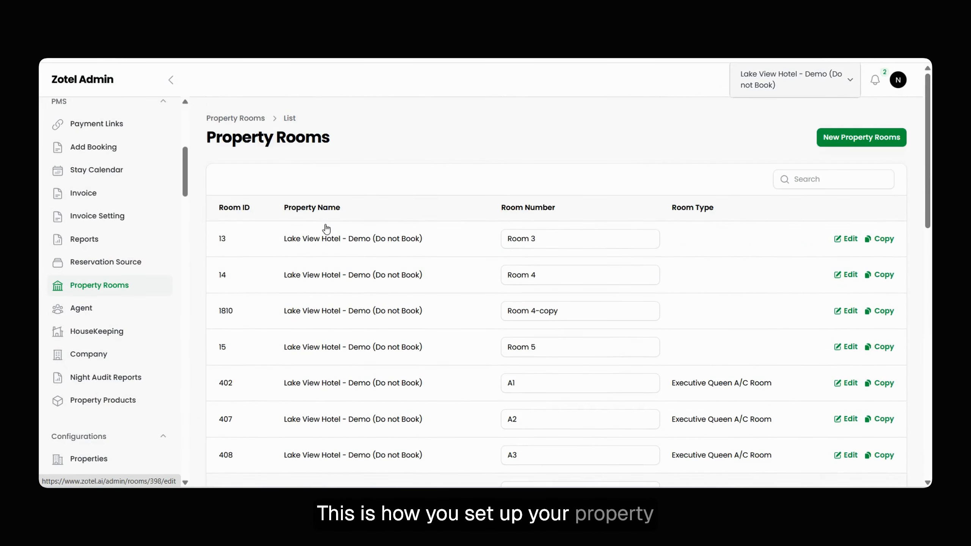
{"action": "scroll", "coordinate": [114, 249], "scroll_direction": "down", "scroll_amount": 8}
Return to the room types list and examine the default capacity and other details of each room type.
{"action": "left_click", "coordinate": [100, 214]}
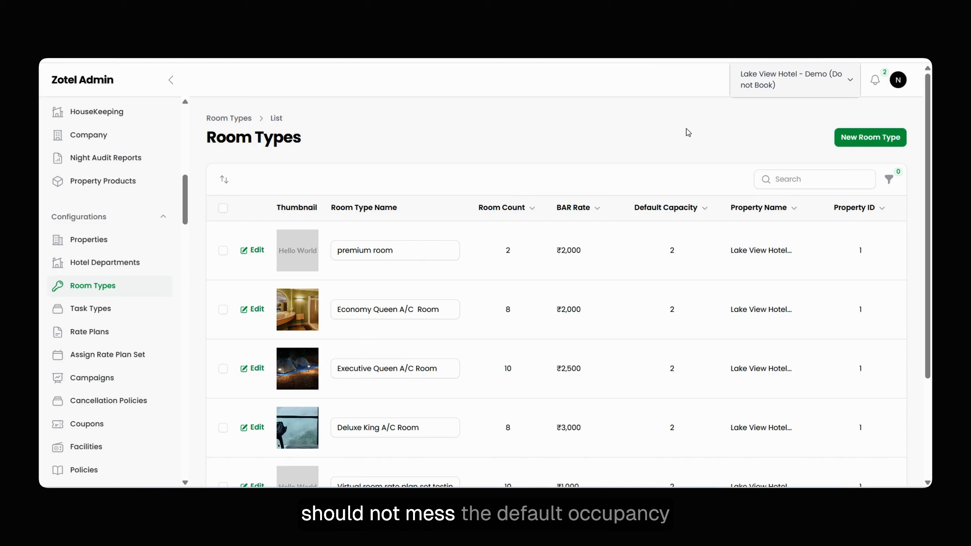
{"action": "scroll", "coordinate": [593, 268], "scroll_direction": "down", "scroll_amount": 4}
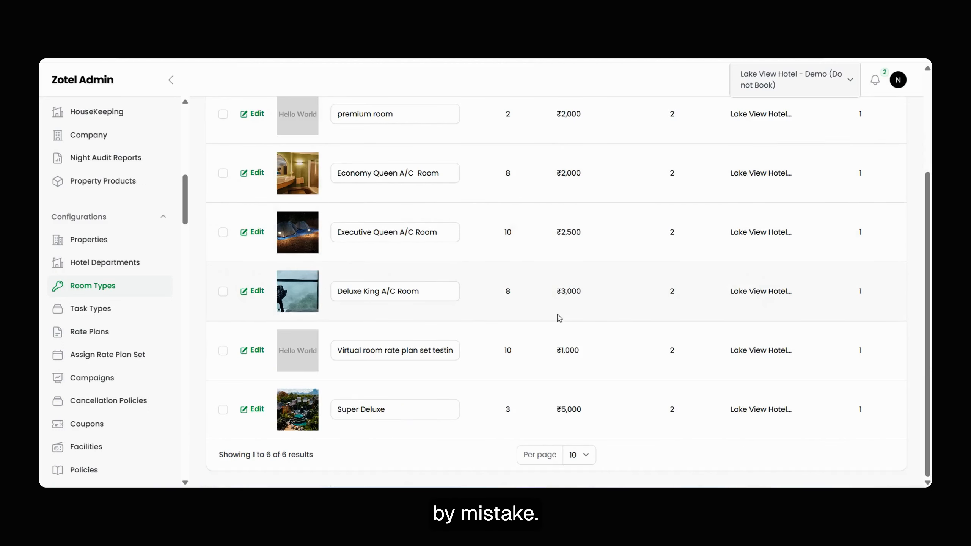
{"action": "scroll", "coordinate": [446, 318], "scroll_direction": "up", "scroll_amount": 4}
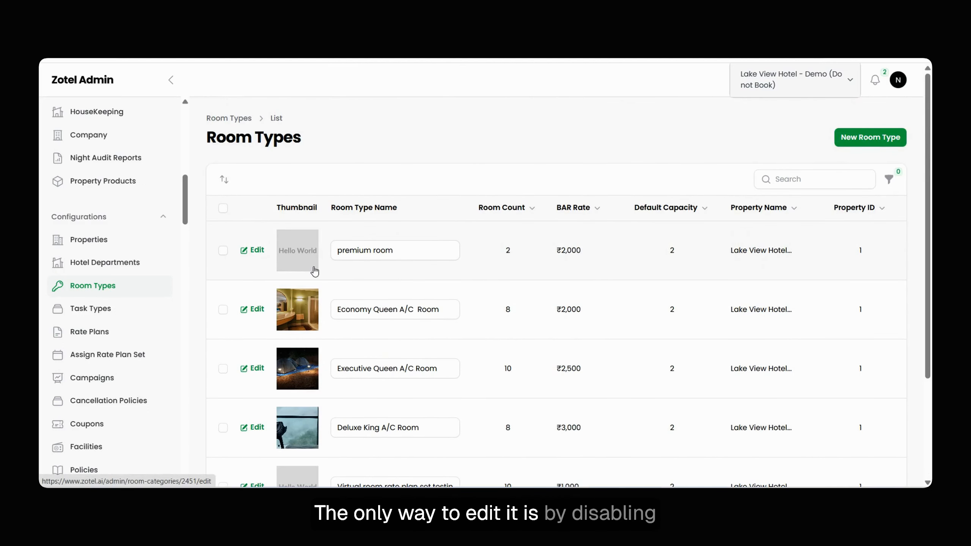